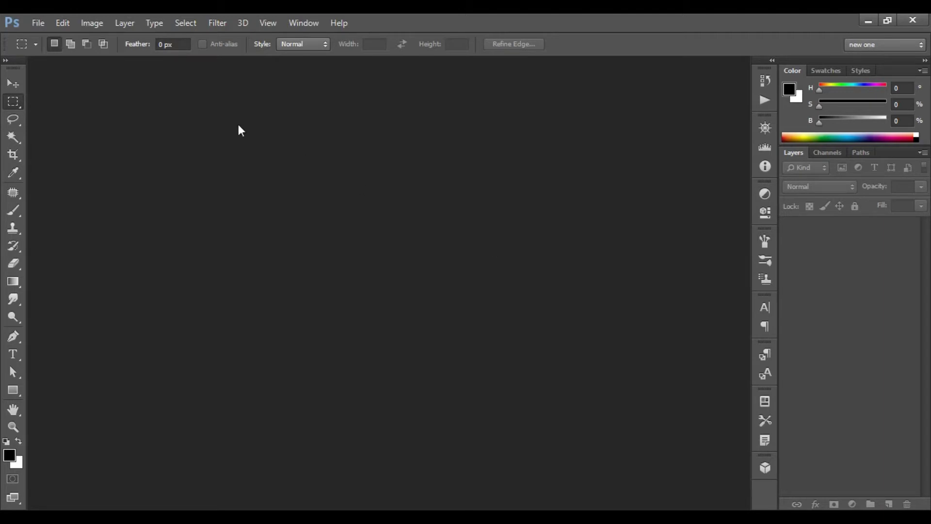
# Create a new 3.5 × 2 in, 300 ppi RGB Color document with a white background.
pyautogui.click(38, 23)
pyautogui.click(46, 37)
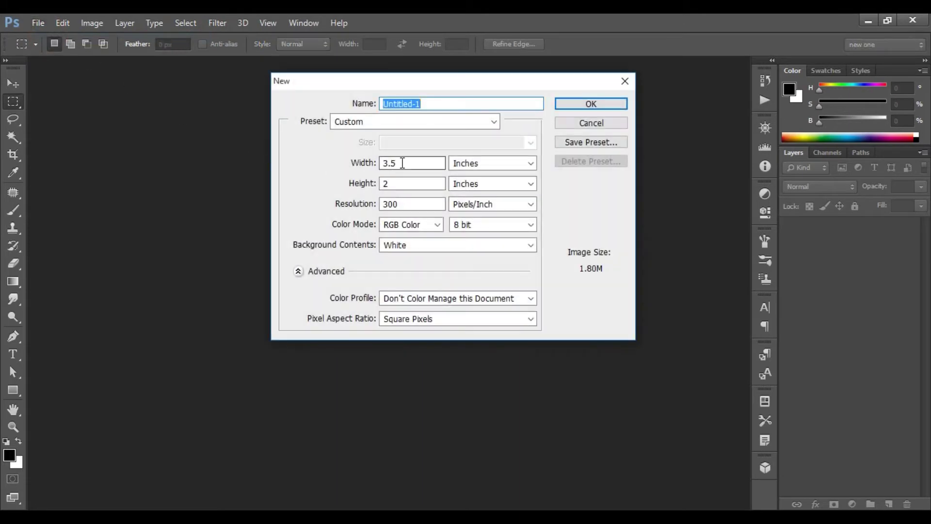
pyautogui.doubleClick(400, 161)
pyautogui.click(405, 183)
pyautogui.click(496, 163)
pyautogui.click(499, 160)
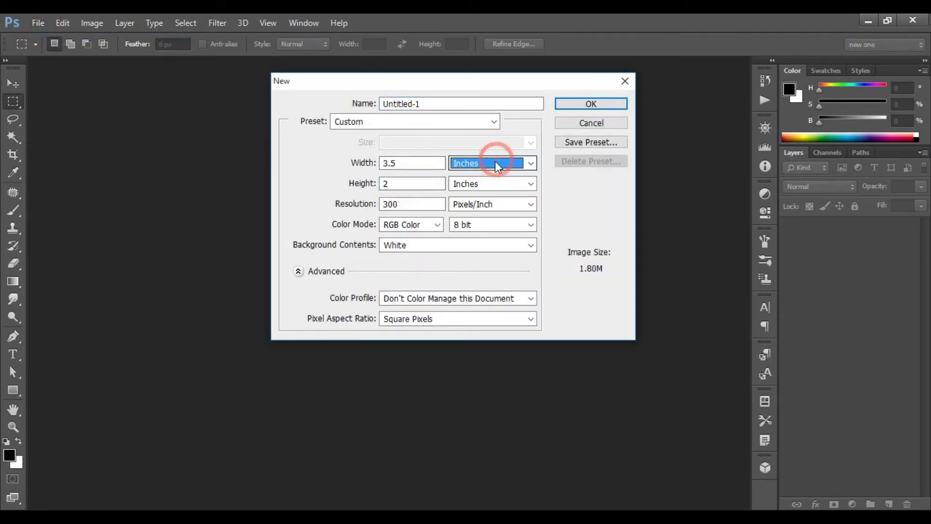
pyautogui.doubleClick(421, 204)
pyautogui.click(409, 225)
pyautogui.click(397, 260)
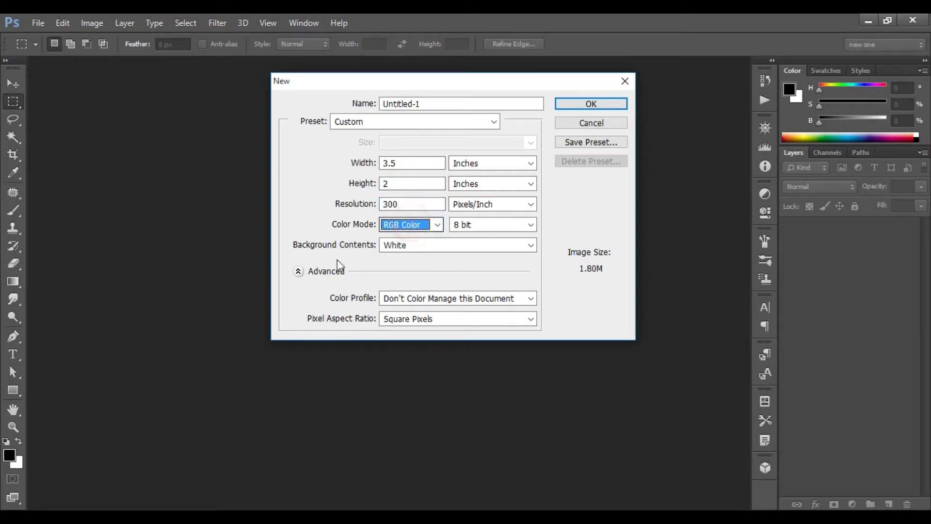
pyautogui.click(427, 248)
pyautogui.click(427, 248)
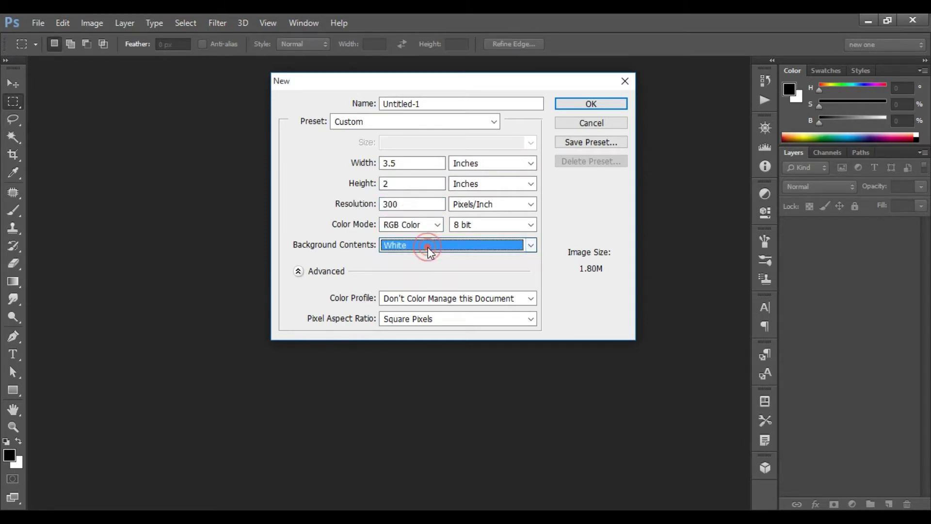
pyautogui.click(598, 104)
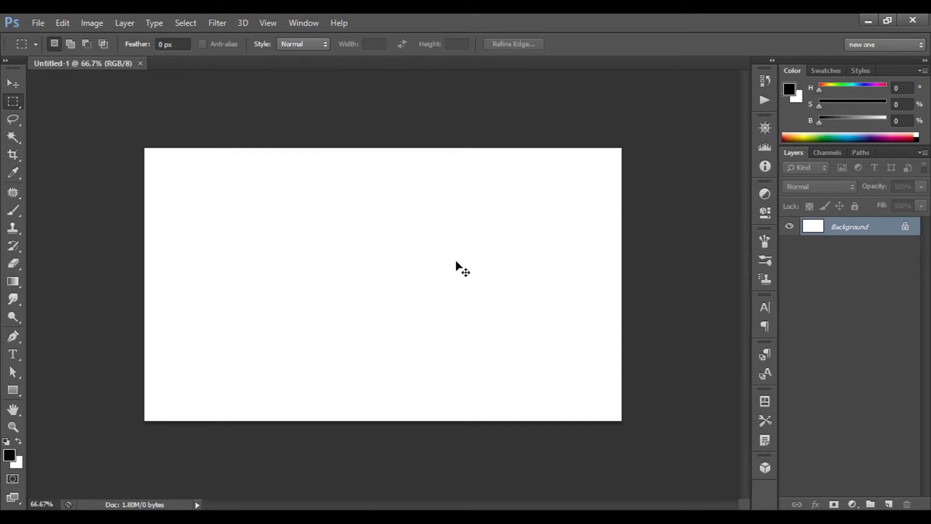
# Draw a rectangle covering the canvas's lower-right area.
pyautogui.hotkey('ctrl', '0')
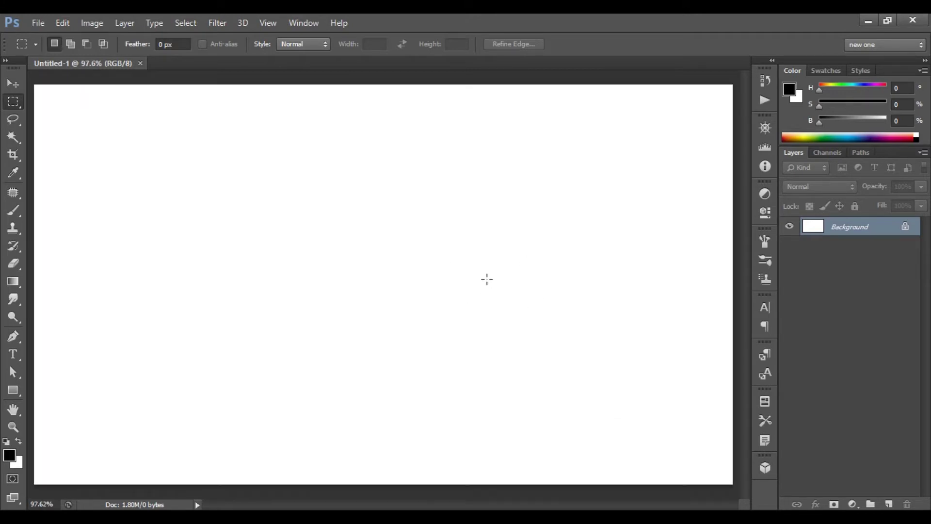
pyautogui.click(14, 391)
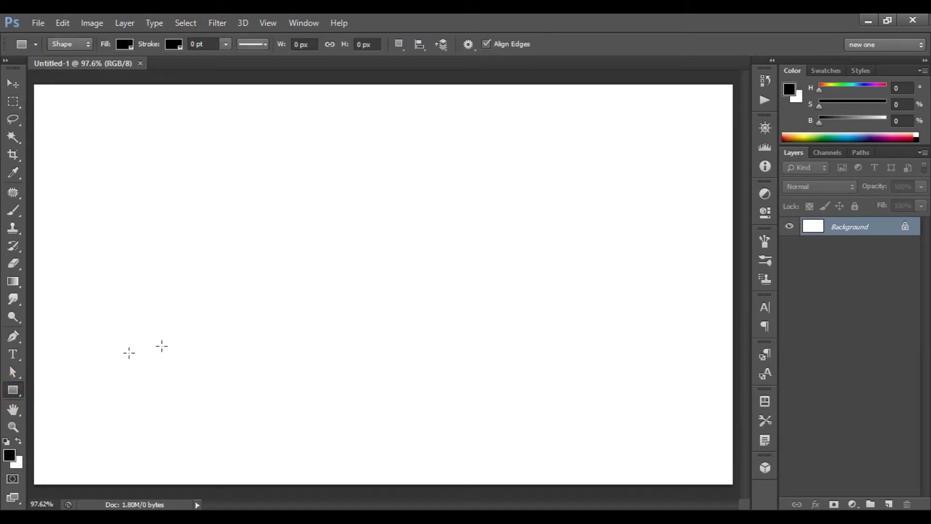
pyautogui.click(453, 245)
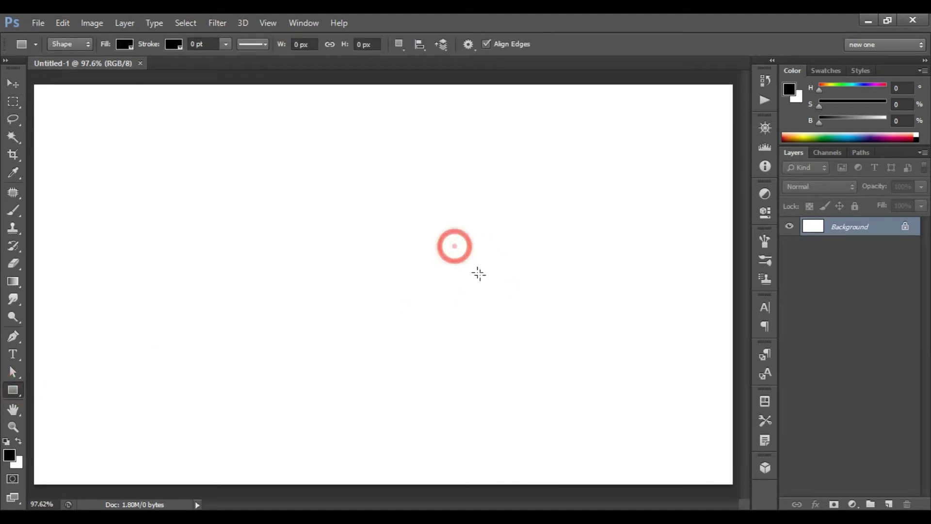
pyautogui.moveTo(730, 481); pyautogui.dragTo(733, 485)
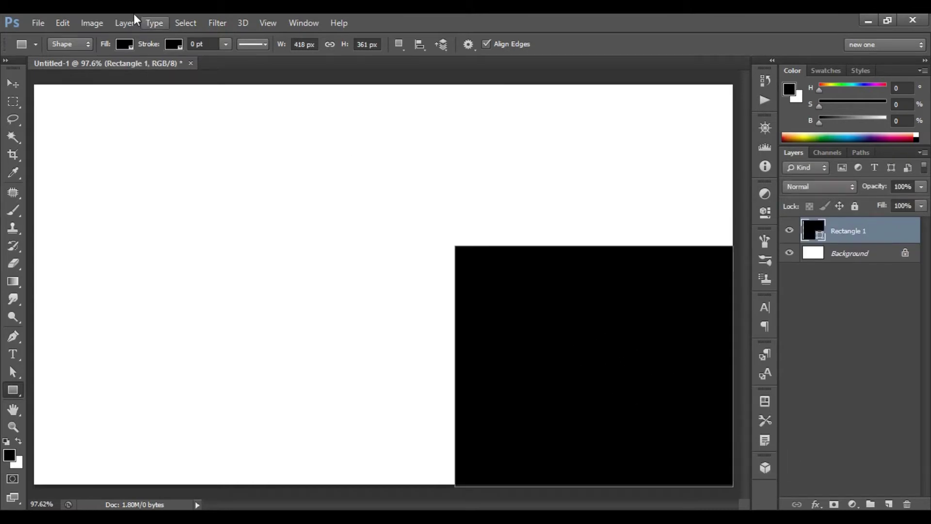
# Fill the rectangle with brown #9c410f.
pyautogui.click(123, 45)
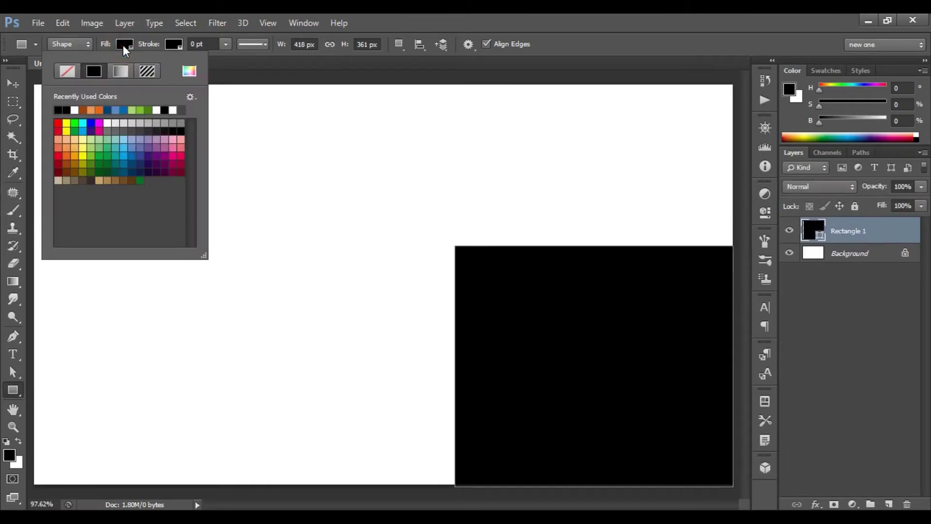
pyautogui.click(189, 72)
pyautogui.click(804, 287)
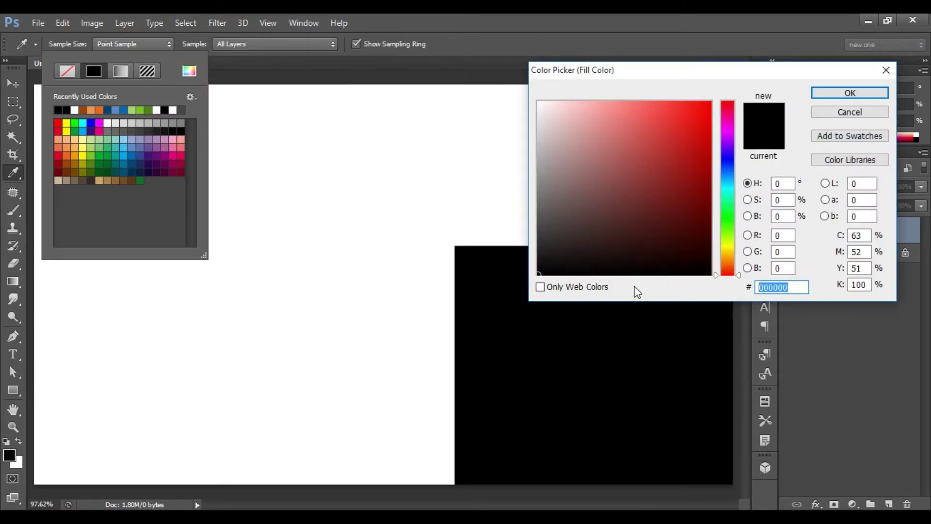
pyautogui.write('9c')
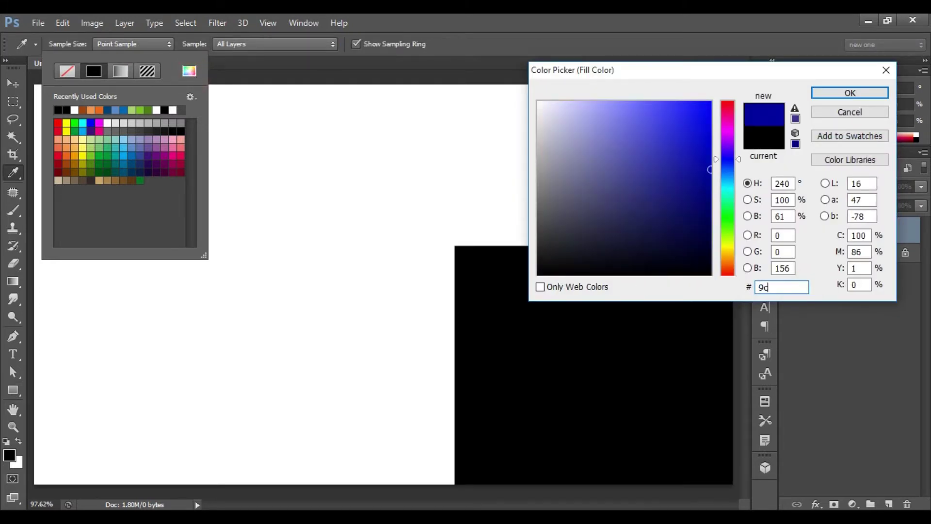
pyautogui.write('410f')
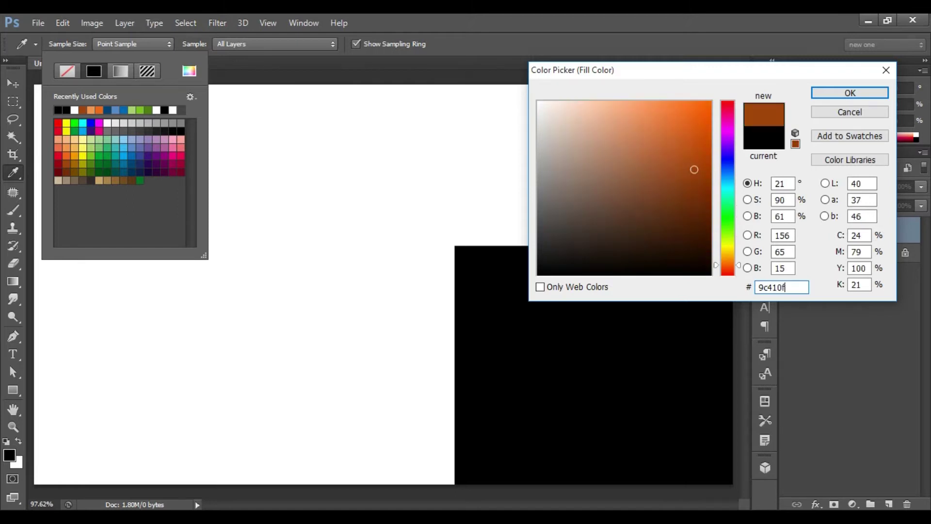
pyautogui.click(857, 92)
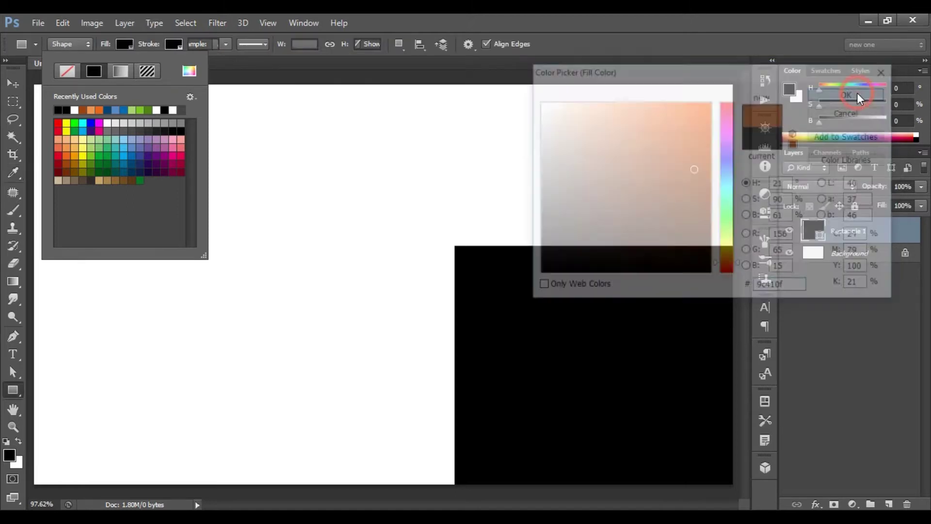
pyautogui.press('Return')
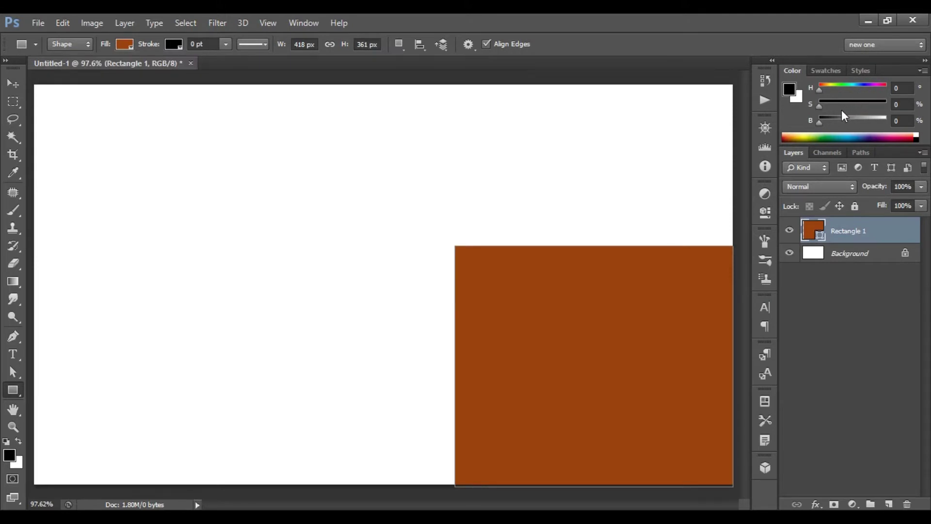
pyautogui.hotkey('ctrl', 't')
# Skew Rectangle 1 by lowering its top-left corner and raising its top-right, then commit.
pyautogui.rightClick(575, 288)
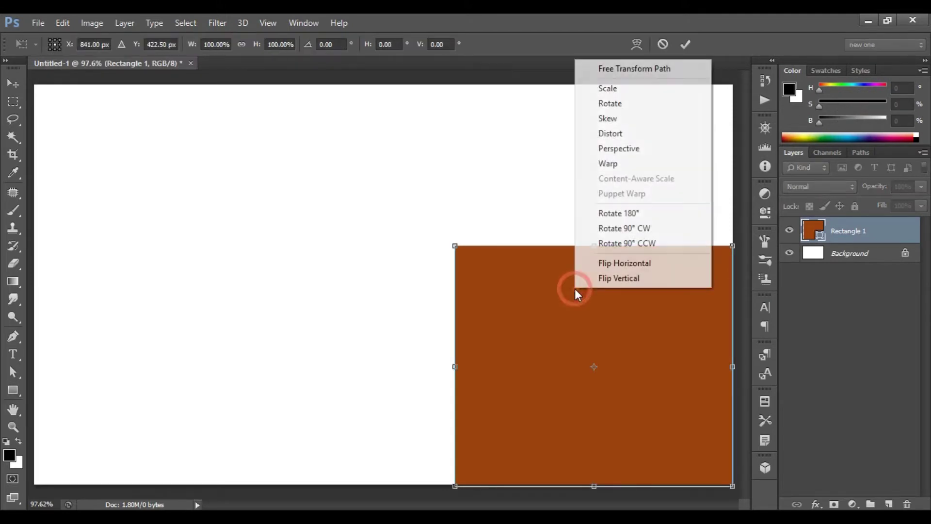
pyautogui.click(638, 122)
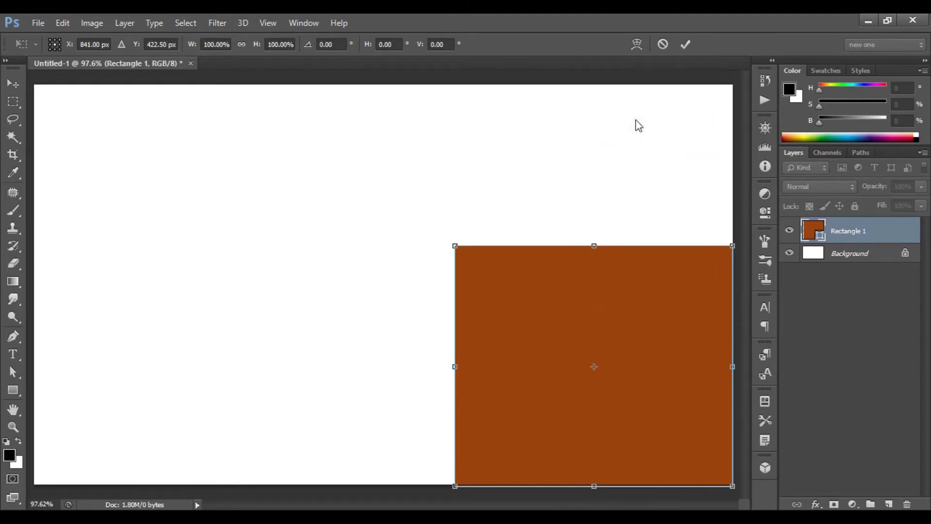
pyautogui.click(455, 246)
pyautogui.moveTo(457, 268); pyautogui.dragTo(455, 292)
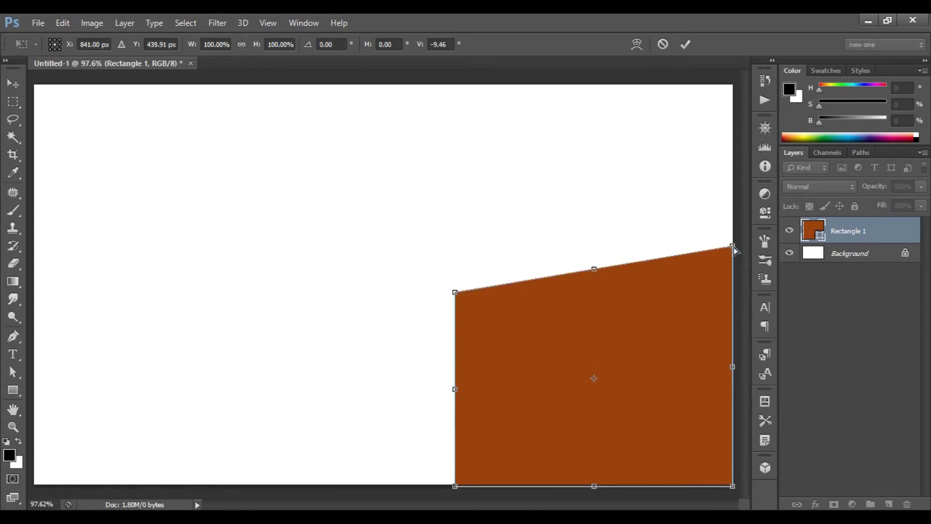
pyautogui.click(733, 246)
pyautogui.moveTo(731, 228); pyautogui.dragTo(732, 225)
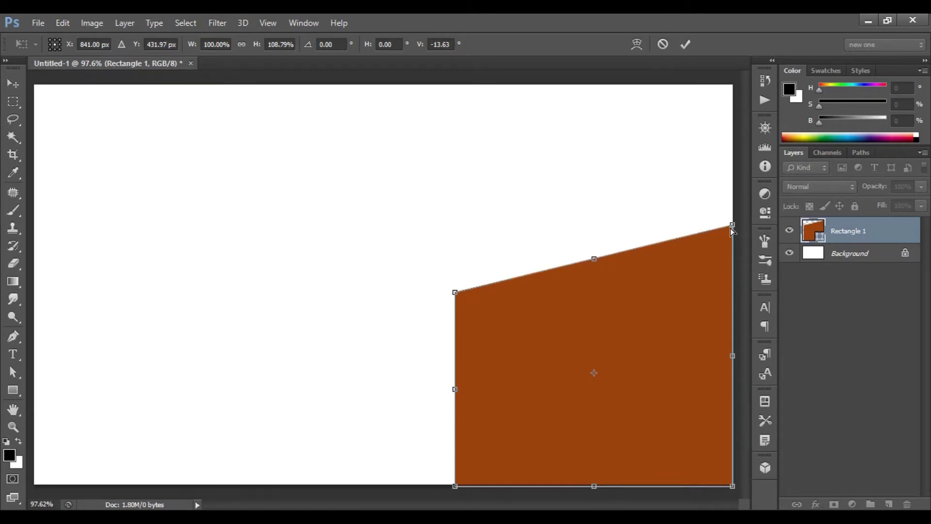
pyautogui.press('Up')
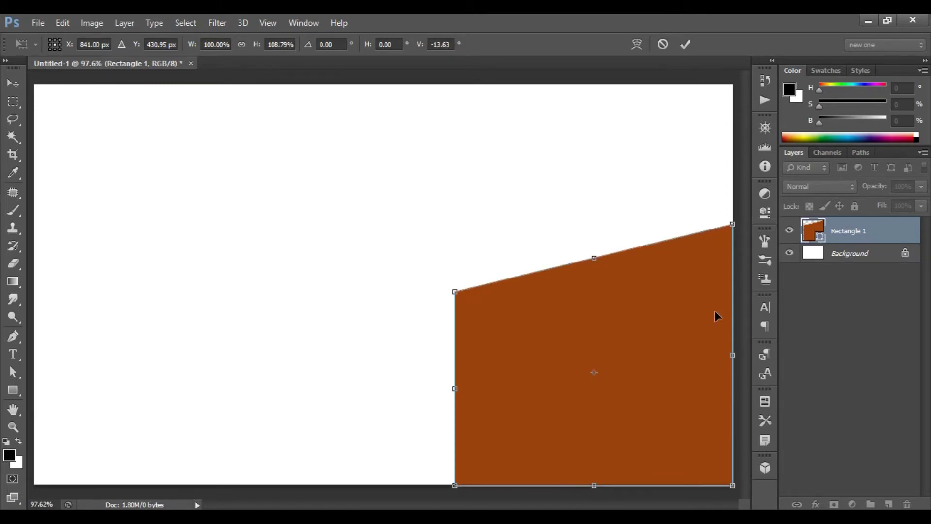
pyautogui.click(683, 46)
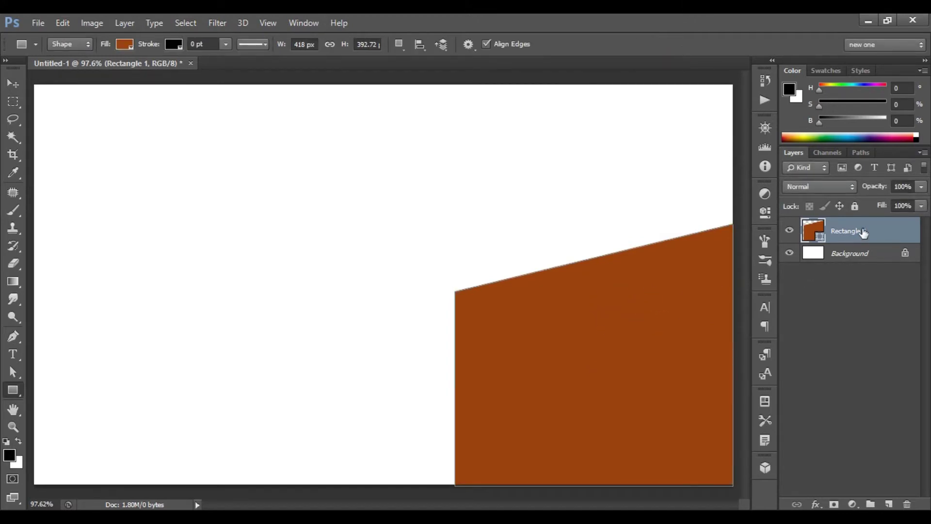
# Duplicate the brown wedge and move the copy left so it overlaps.
pyautogui.hotkey('ctrl', 'j')
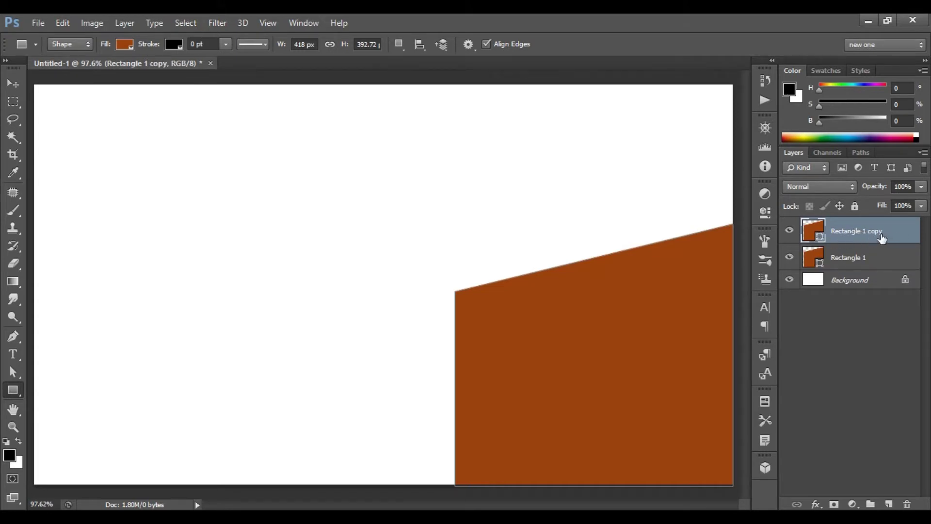
pyautogui.hotkey('ctrl', 't')
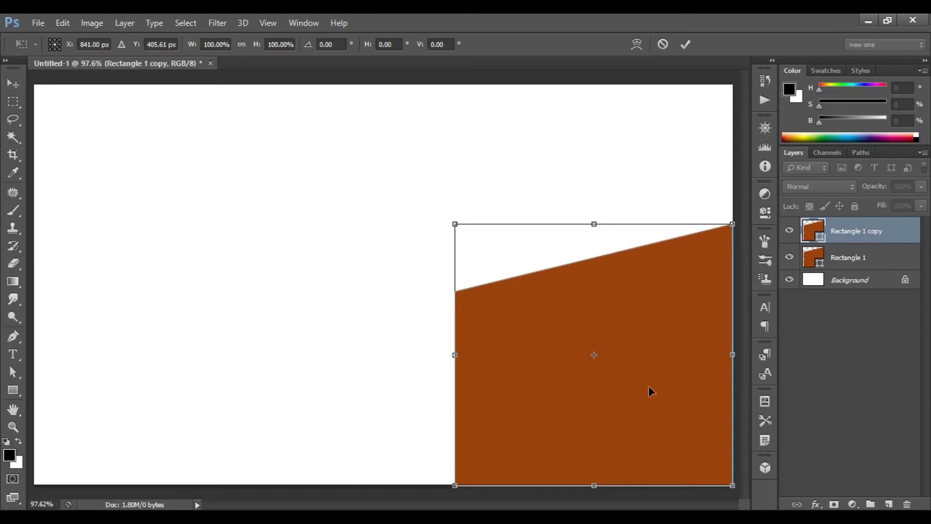
pyautogui.click(639, 405)
pyautogui.moveTo(516, 411); pyautogui.dragTo(432, 412)
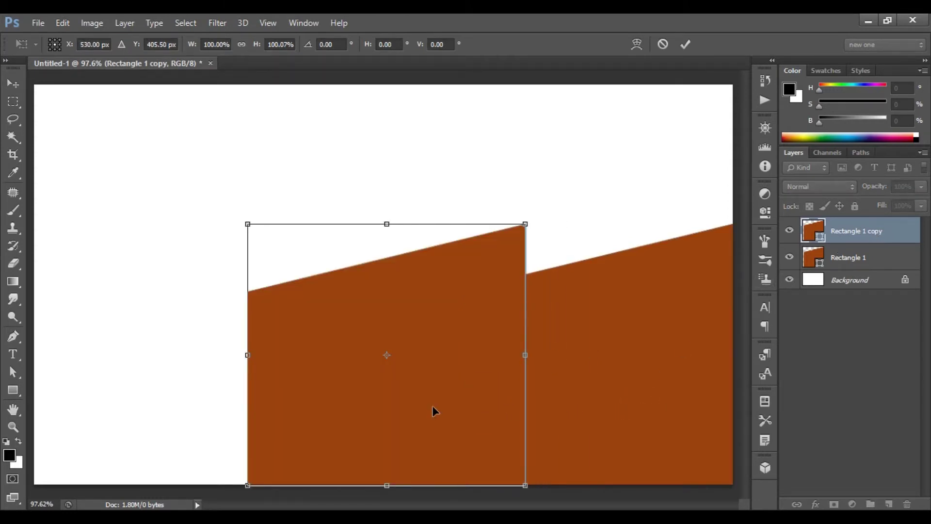
pyautogui.press('Left')
pyautogui.press('Left')
pyautogui.press('Left')
pyautogui.press('Left')
pyautogui.press('Left')
pyautogui.press('Left')
pyautogui.press('Left')
pyautogui.press('Left')
pyautogui.press('Left')
pyautogui.press('Left')
pyautogui.press('Left')
pyautogui.press('Left')
pyautogui.press('Left')
pyautogui.press('Left')
pyautogui.press('Left')
pyautogui.press('Left')
pyautogui.press('Left')
pyautogui.press('Left')
pyautogui.press('Left')
pyautogui.press('Left')
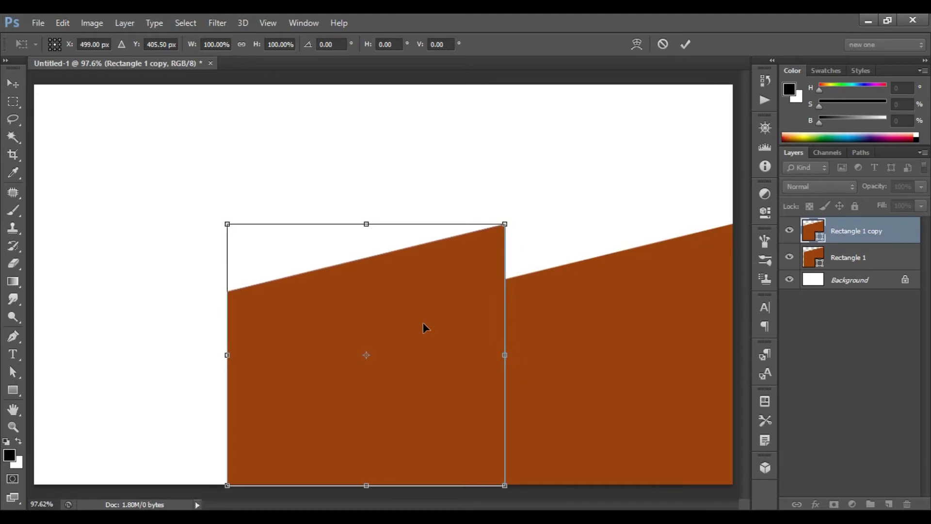
pyautogui.click(690, 45)
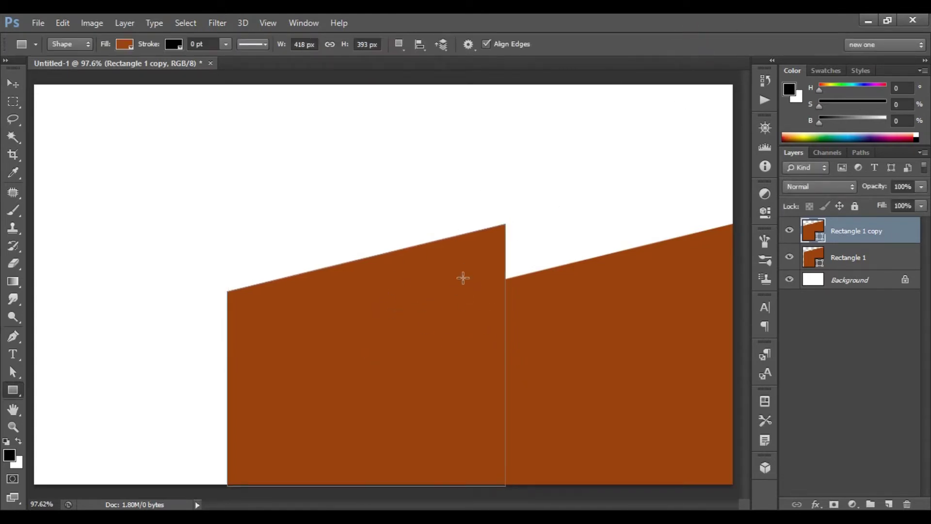
# Change the copy's fill to orange #e8641b.
pyautogui.click(125, 45)
pyautogui.click(189, 72)
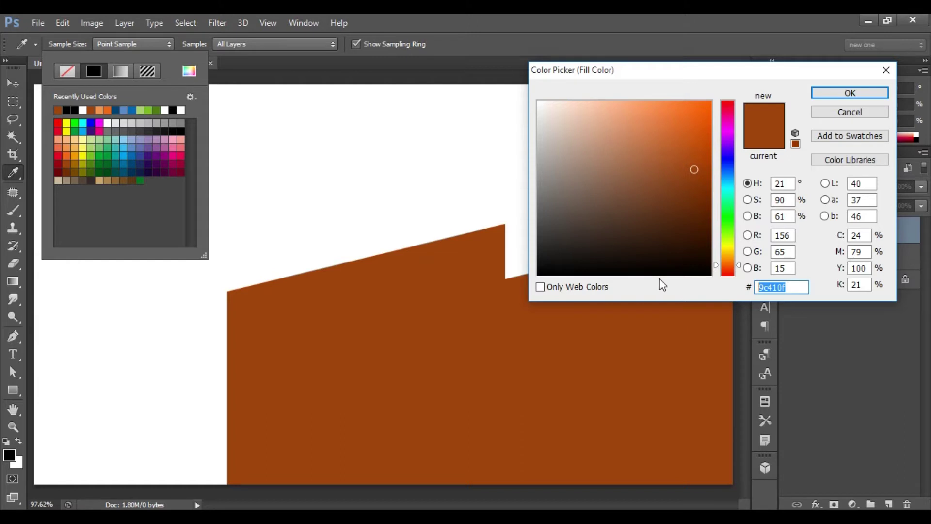
pyautogui.write('e8')
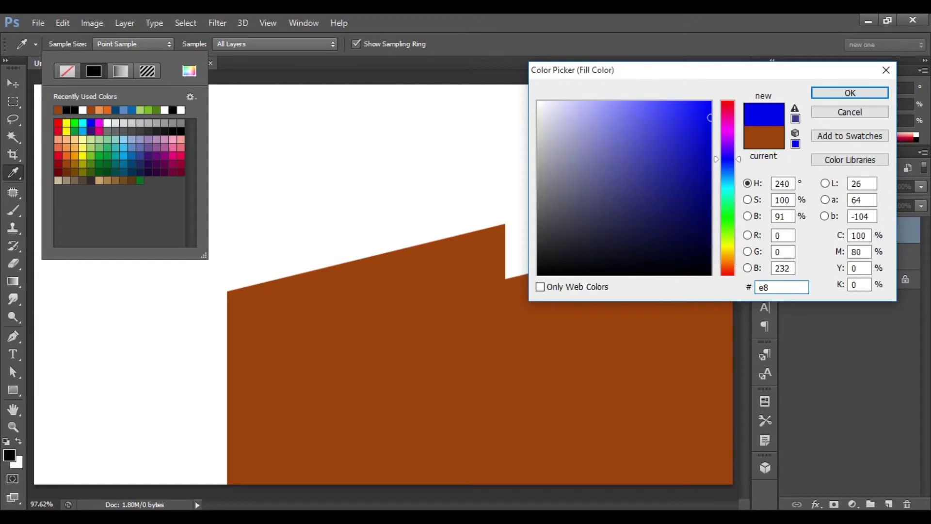
pyautogui.write('641')
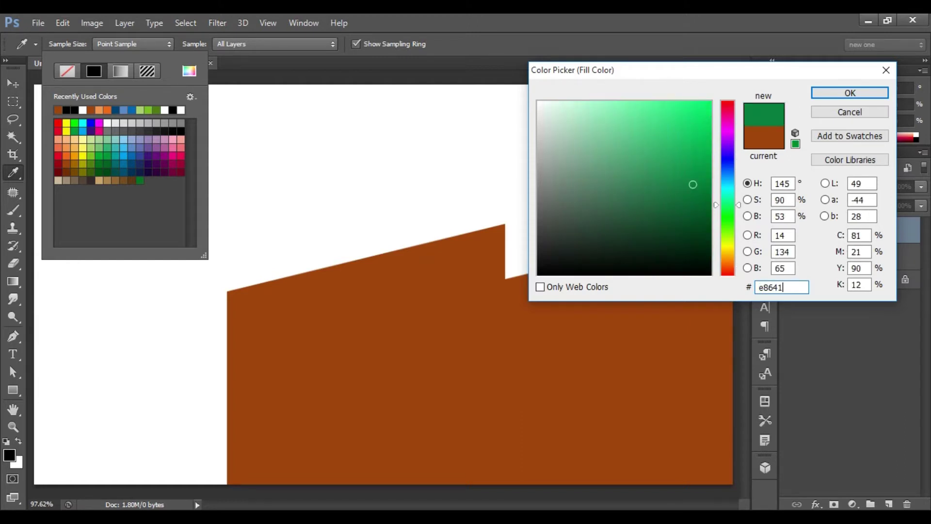
pyautogui.write('b')
pyautogui.click(860, 95)
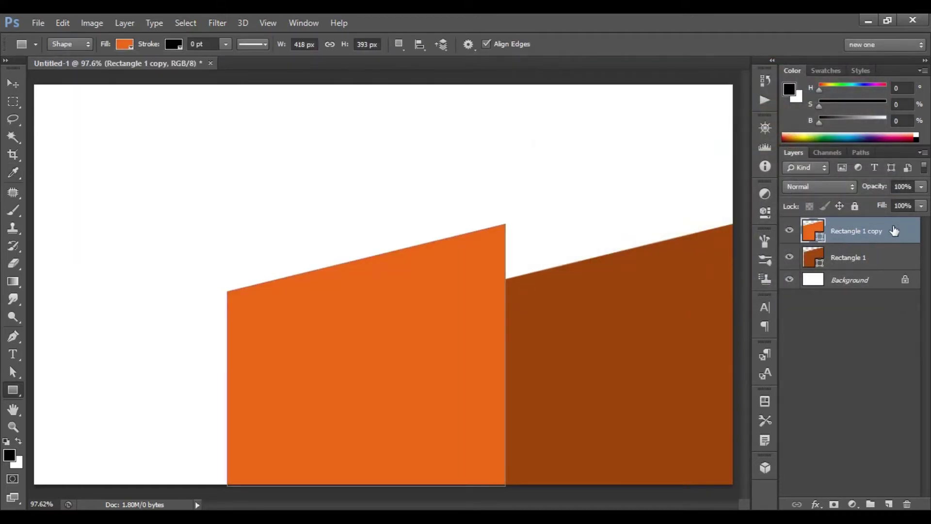
# Give Rectangle 1 copy a Drop Shadow with 10 px distance and 15 px size.
pyautogui.rightClick(862, 232)
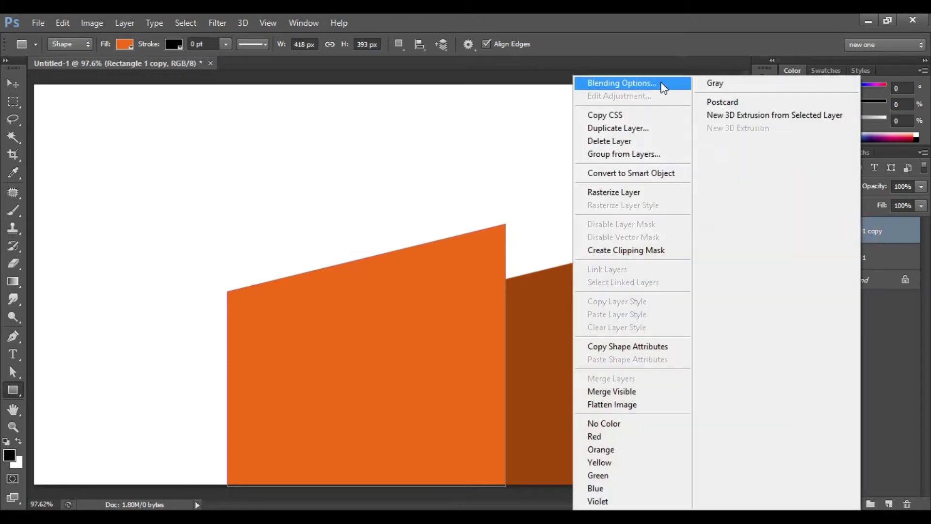
pyautogui.click(616, 83)
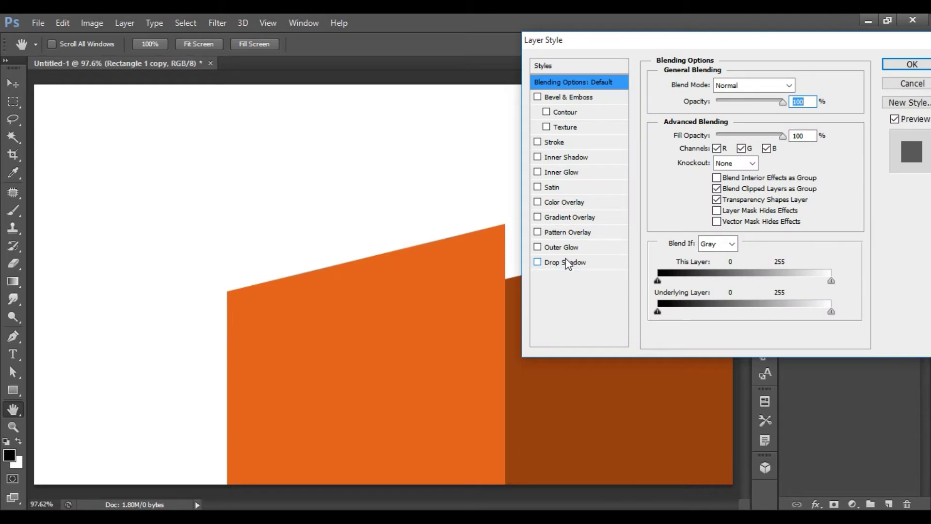
pyautogui.click(572, 262)
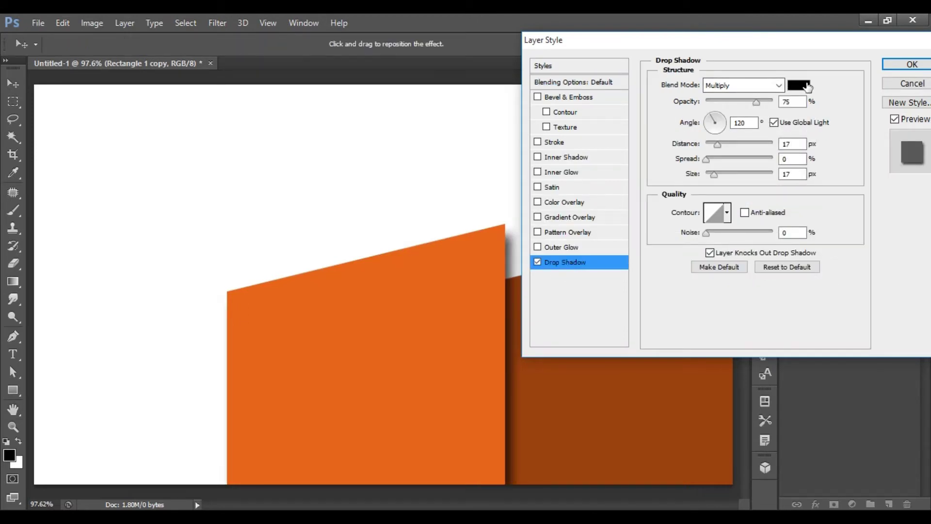
pyautogui.doubleClick(793, 102)
pyautogui.doubleClick(752, 125)
pyautogui.doubleClick(793, 144)
pyautogui.write('10')
pyautogui.click(789, 160)
pyautogui.doubleClick(791, 174)
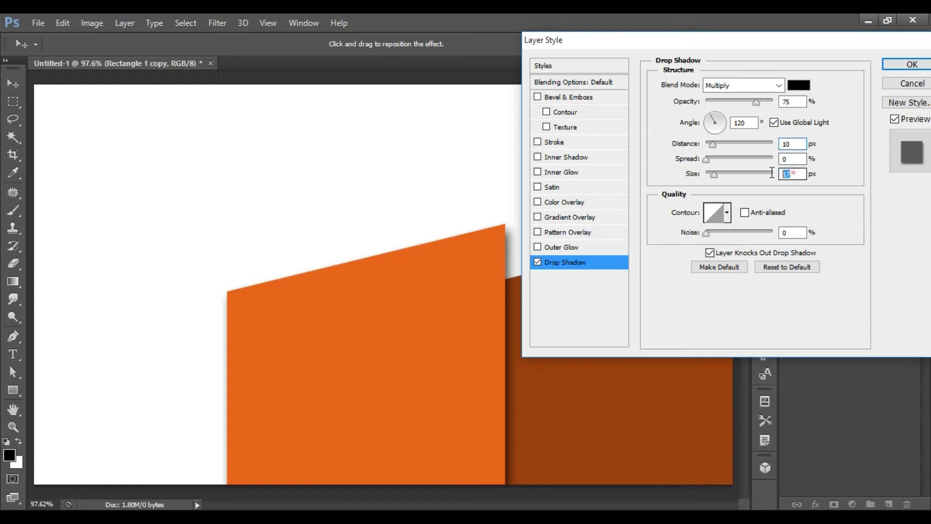
pyautogui.write('15')
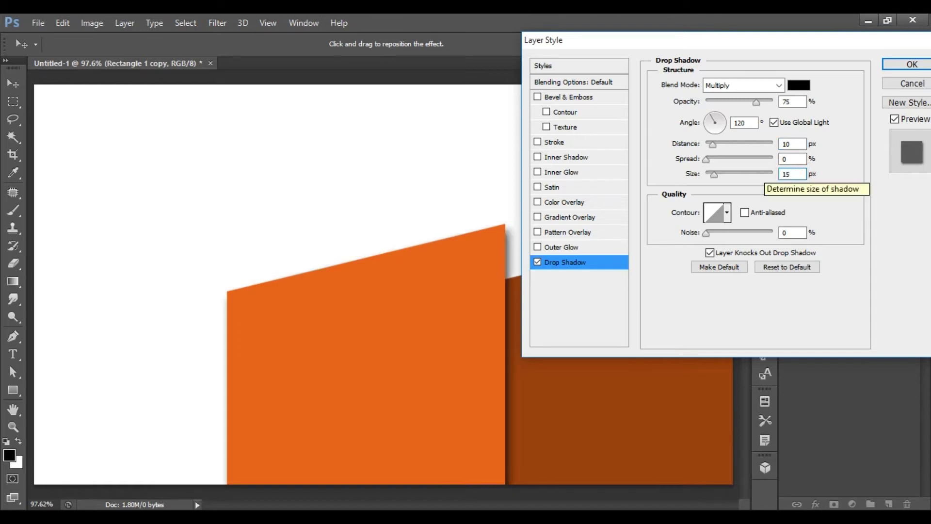
pyautogui.click(912, 63)
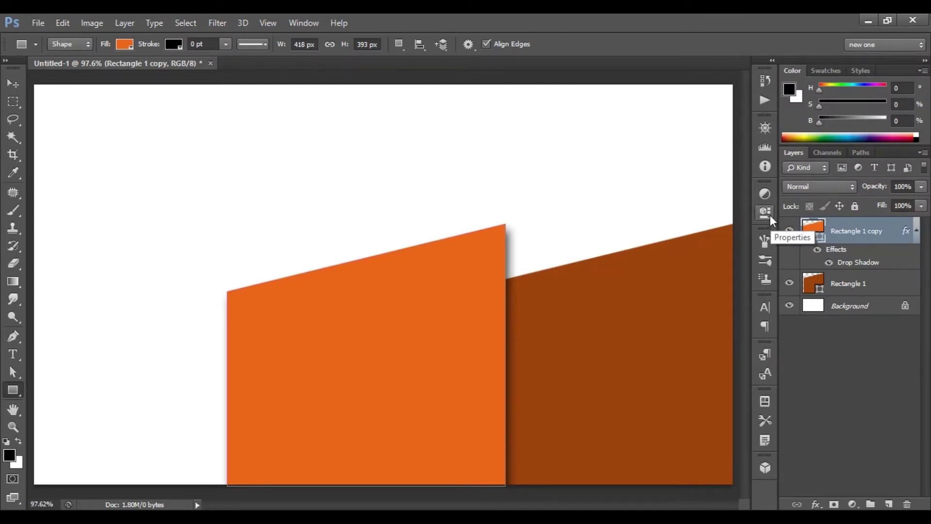
# Duplicate the shadowed wedge and move the copy to the left canvas edge.
pyautogui.hotkey('ctrl', 'j')
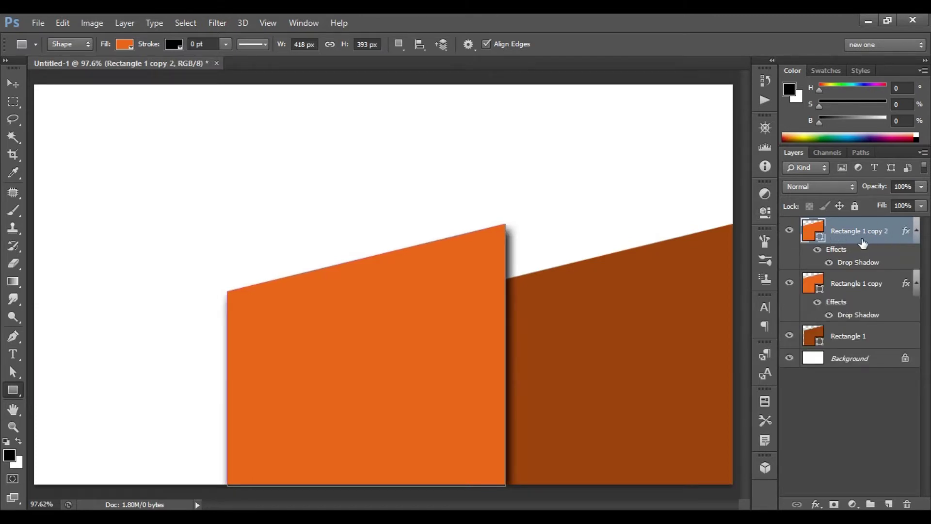
pyautogui.hotkey('ctrl', 't')
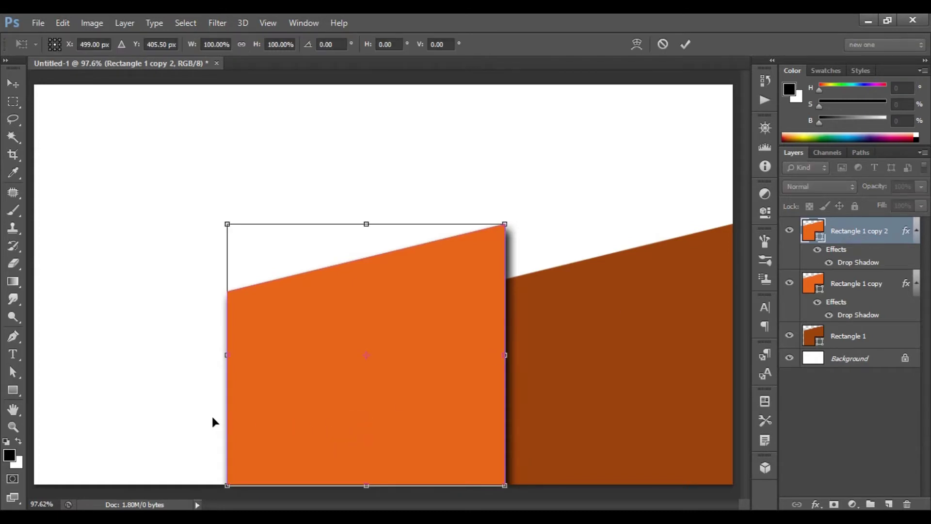
pyautogui.moveTo(174, 422); pyautogui.dragTo(142, 438)
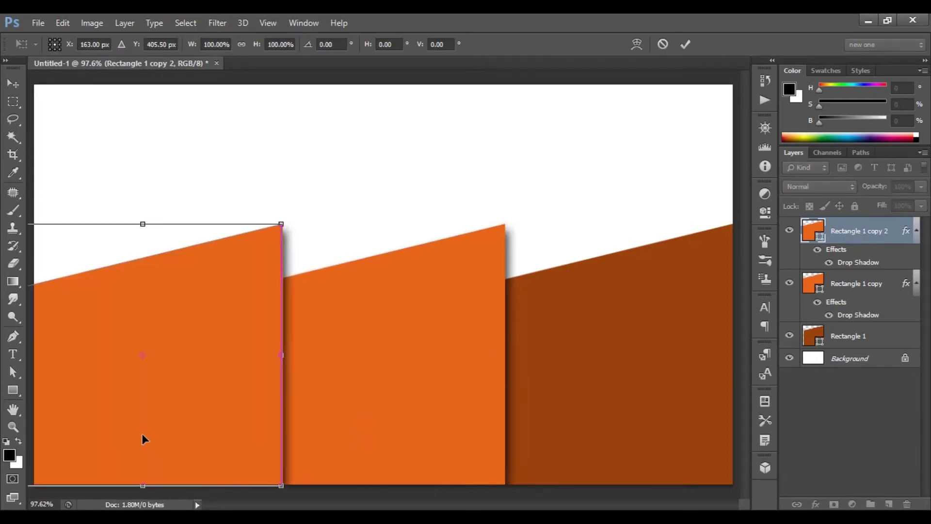
pyautogui.press('Left')
pyautogui.press('Left')
pyautogui.press('Left')
pyautogui.press('Left')
pyautogui.press('Left')
pyautogui.press('Left')
pyautogui.press('Left')
pyautogui.press('Left')
pyautogui.press('Left')
pyautogui.press('Left')
pyautogui.press('Left')
pyautogui.press('Left')
pyautogui.press('Left')
pyautogui.press('Left')
pyautogui.press('Left')
pyautogui.press('Left')
pyautogui.press('Left')
pyautogui.press('Left')
pyautogui.press('Left')
pyautogui.press('Left')
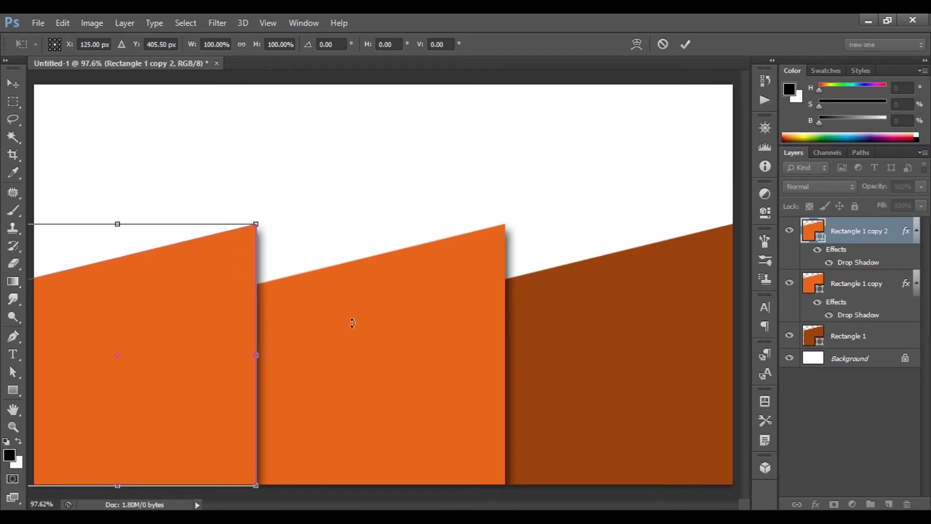
pyautogui.click(685, 43)
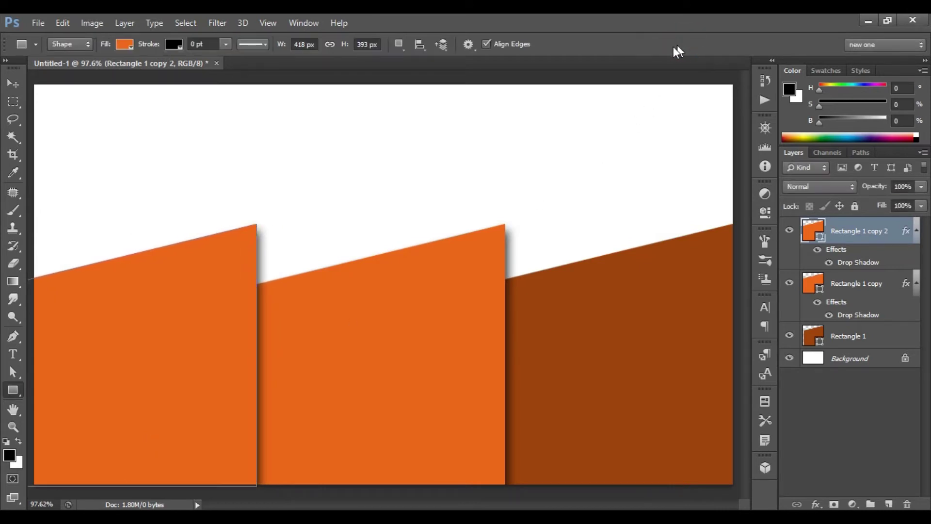
# Change the new wedge's fill to light orange #f09450.
pyautogui.click(125, 45)
pyautogui.click(189, 71)
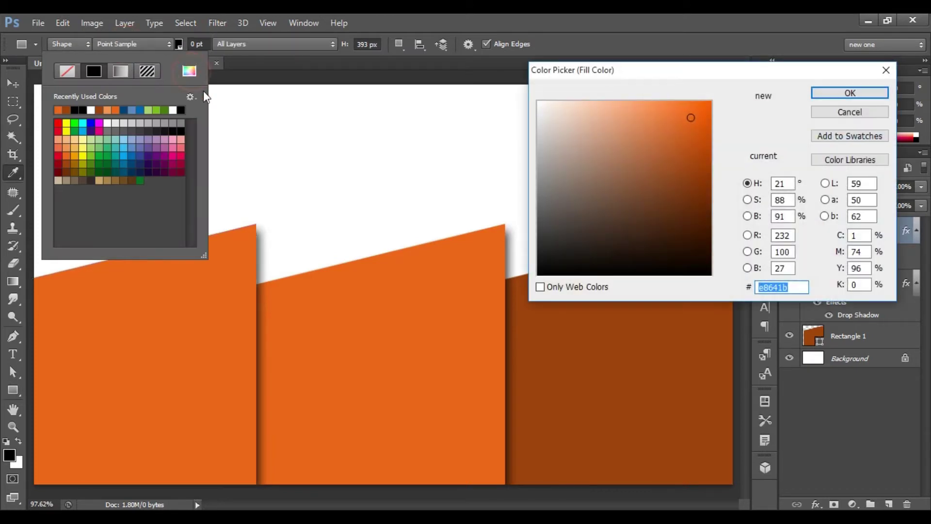
pyautogui.click(794, 285)
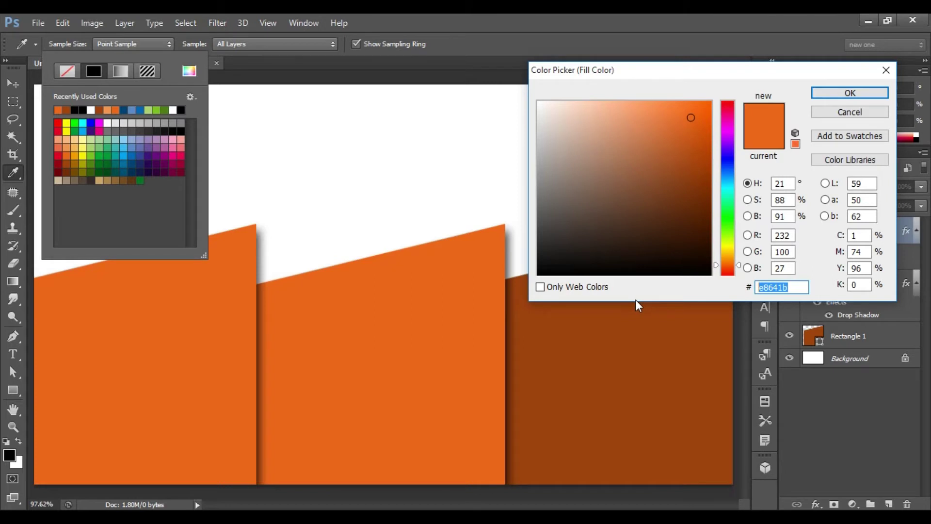
pyautogui.write('f09450')
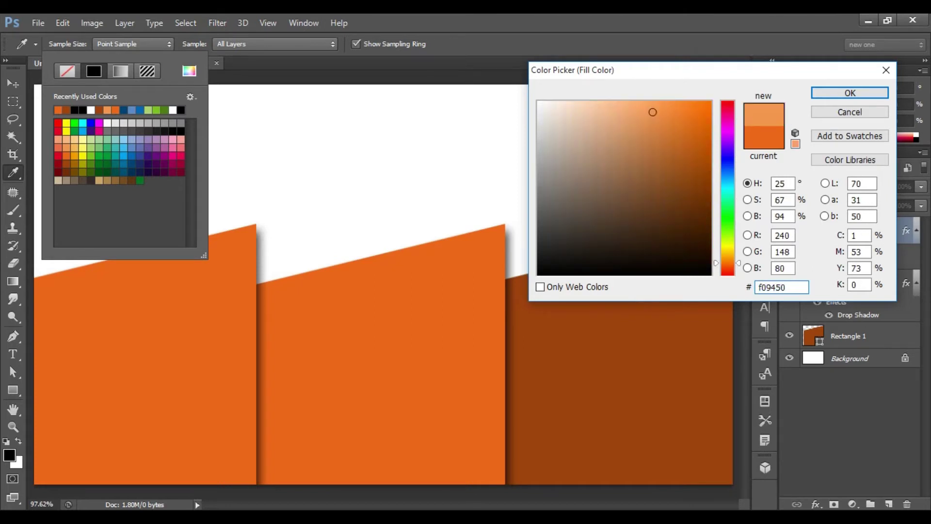
pyautogui.click(852, 92)
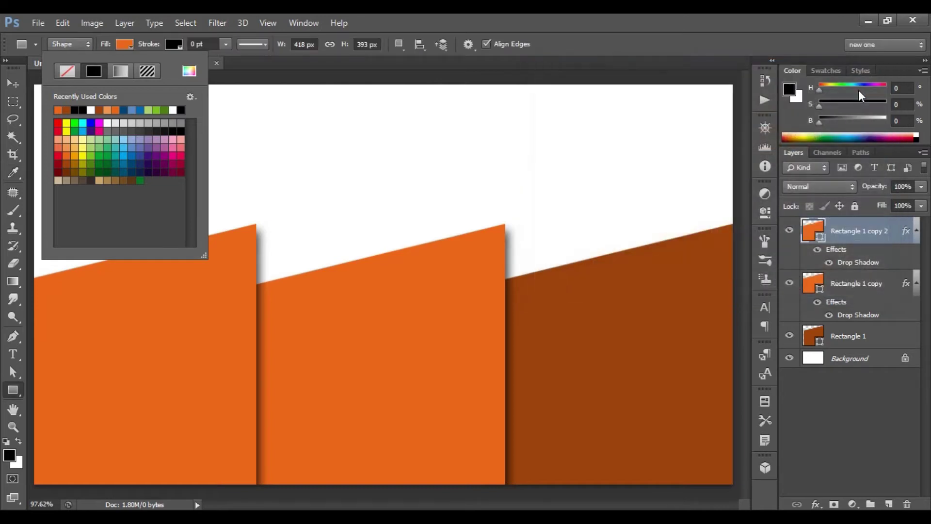
pyautogui.press('Return')
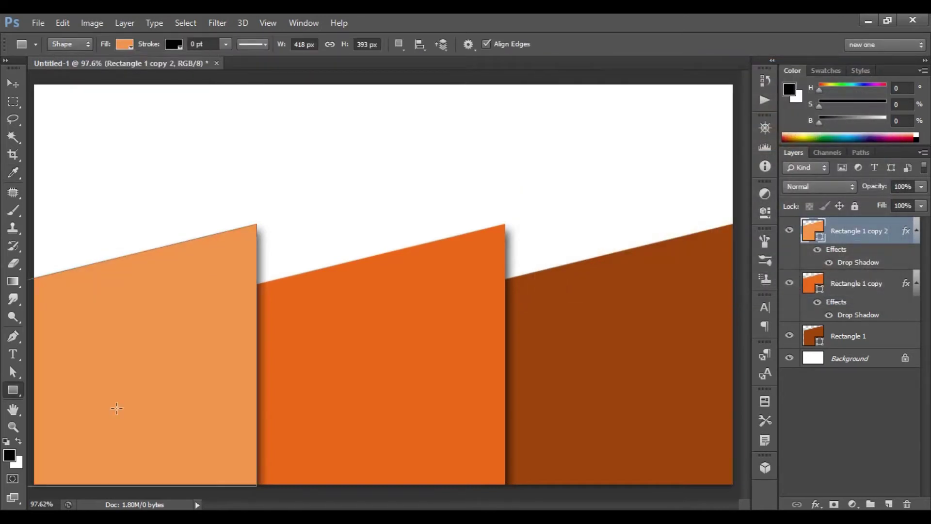
# Draw a telephone custom shape on the left light-orange wedge.
pyautogui.rightClick(16, 388)
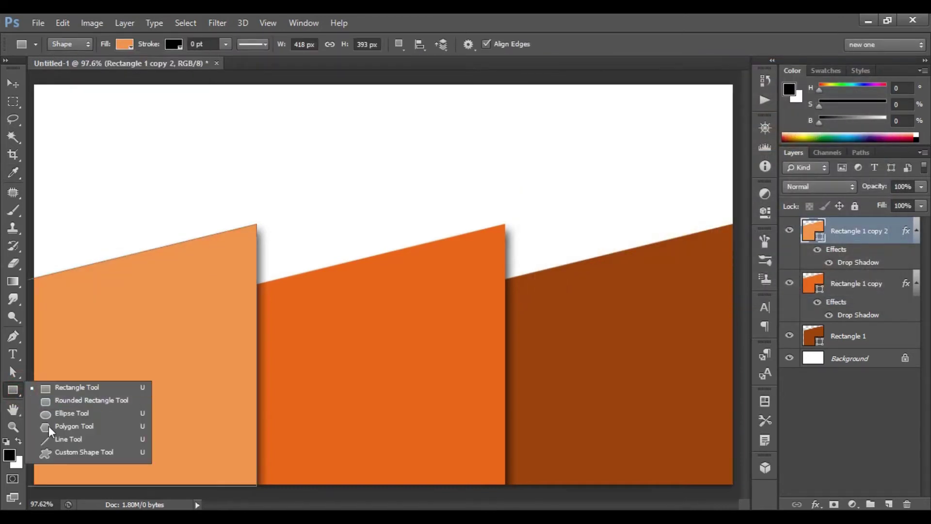
pyautogui.click(114, 452)
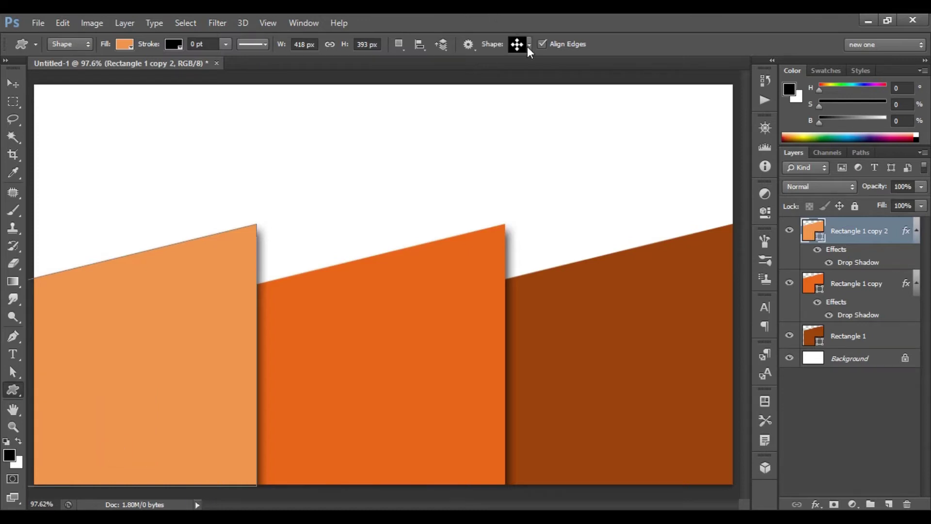
pyautogui.click(528, 45)
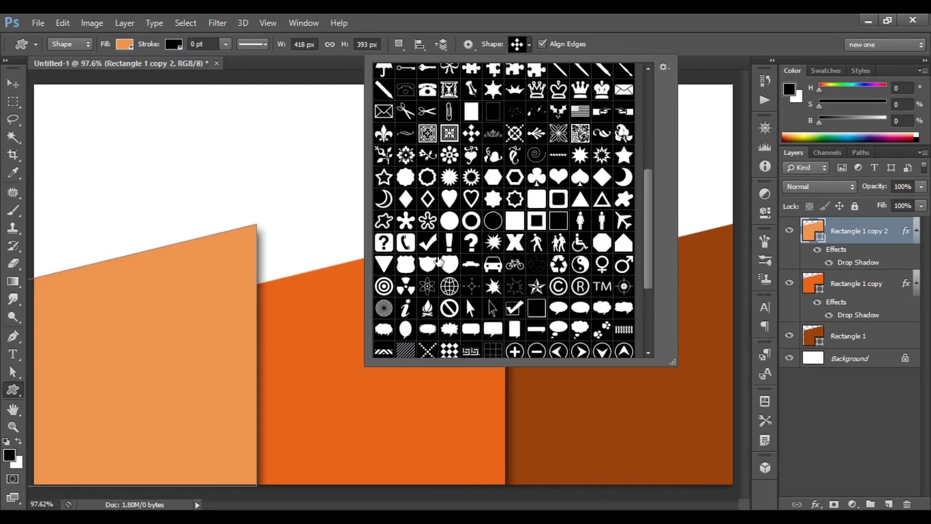
pyautogui.scroll(3, 439, 262)
pyautogui.click(427, 155)
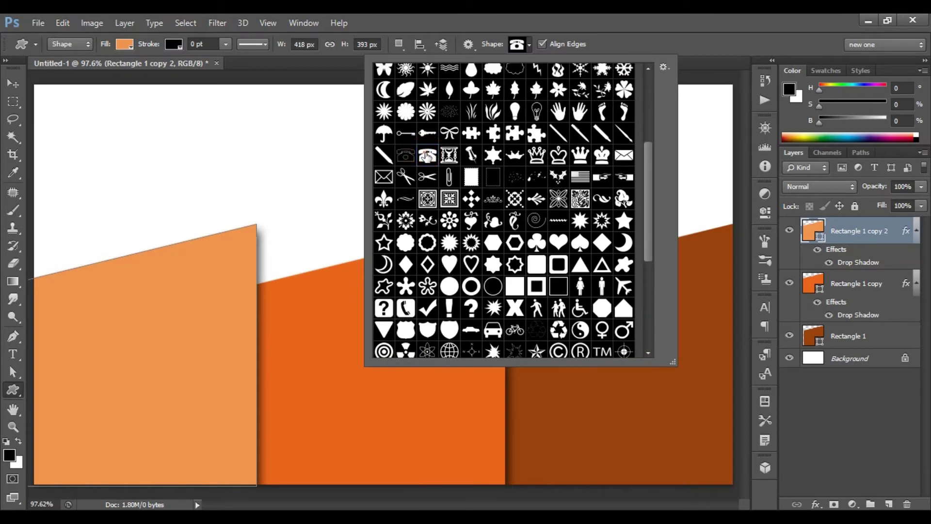
pyautogui.click(426, 155)
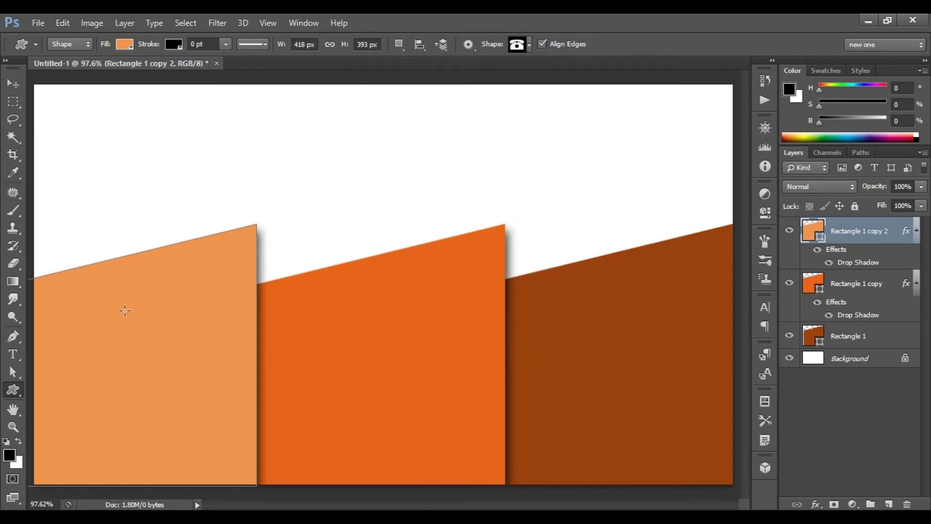
pyautogui.moveTo(111, 307); pyautogui.dragTo(141, 330)
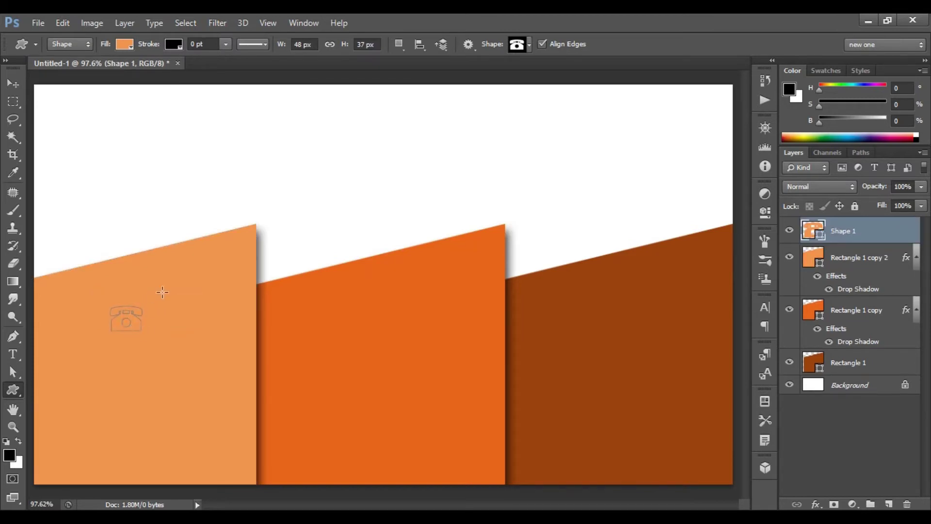
# Make the telephone shape white and shift it slightly down and right.
pyautogui.click(124, 44)
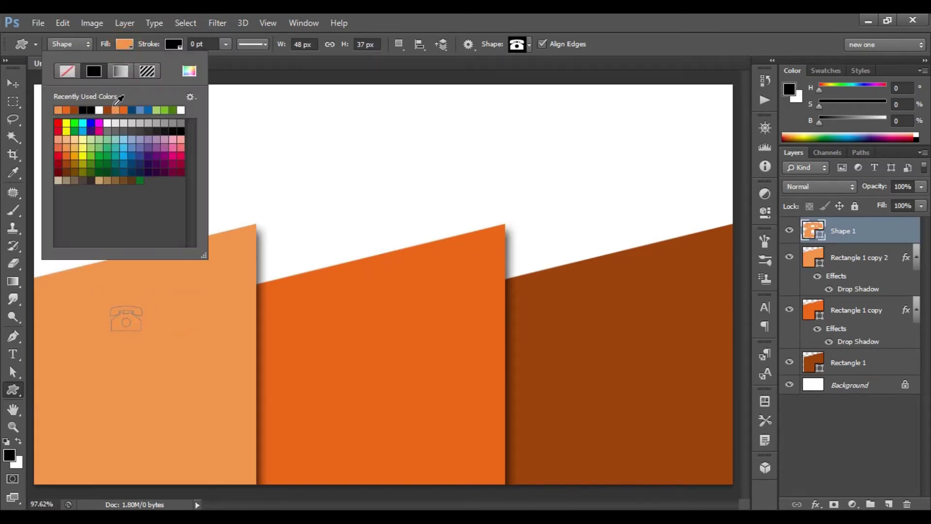
pyautogui.click(112, 123)
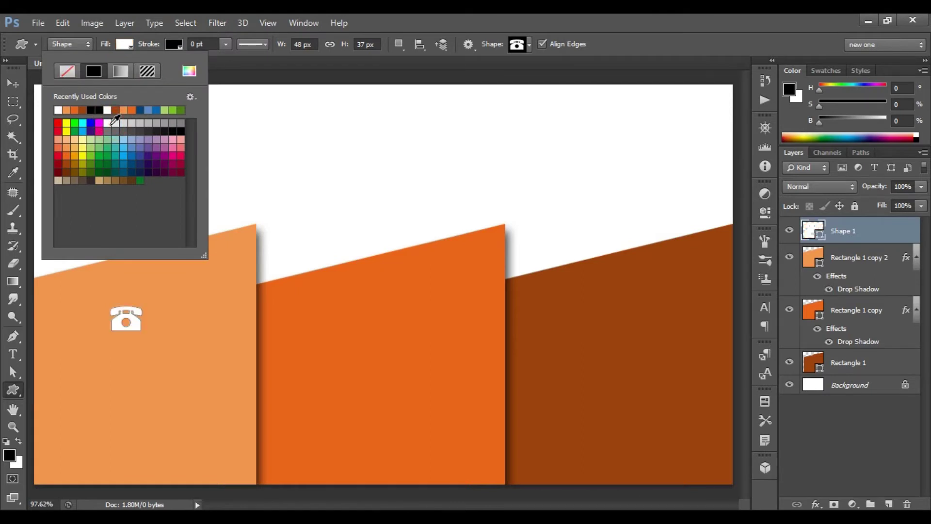
pyautogui.press('Return')
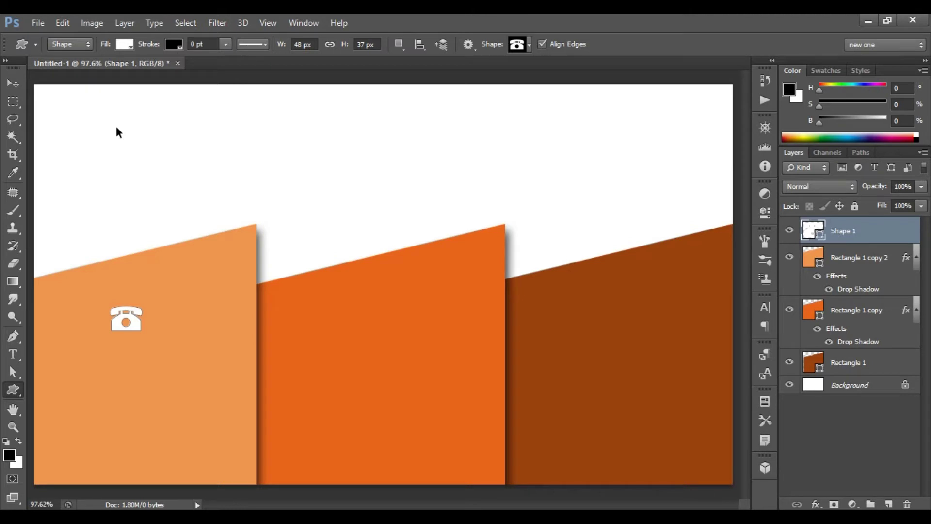
pyautogui.hotkey('ctrl', 't')
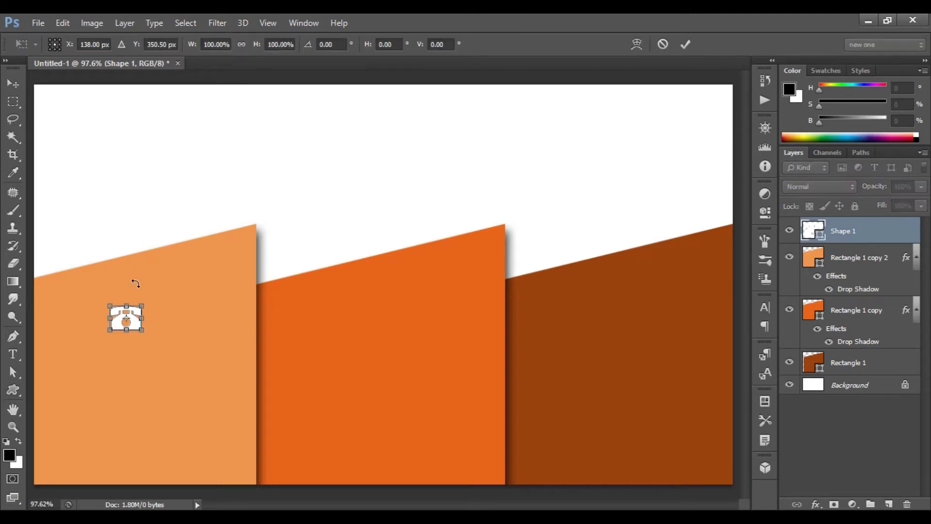
pyautogui.click(134, 320)
pyautogui.moveTo(147, 350); pyautogui.dragTo(147, 348)
pyautogui.click(679, 46)
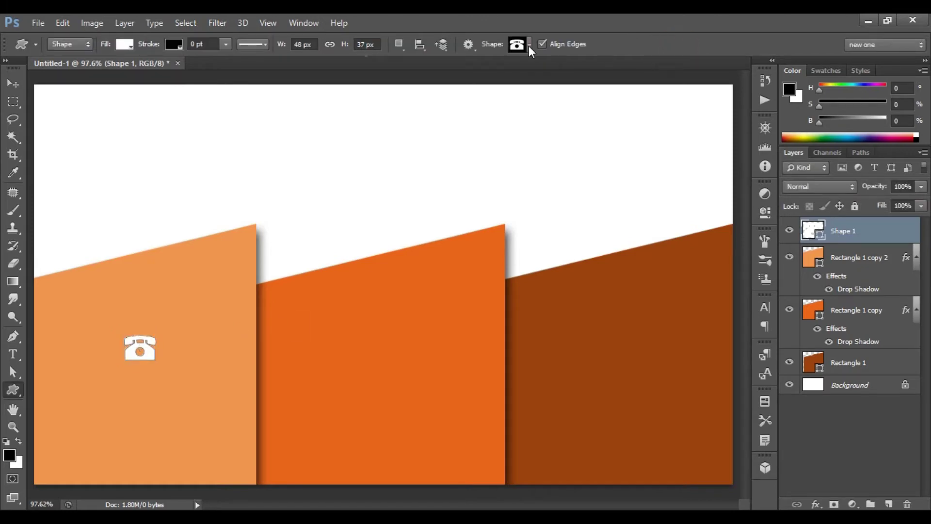
# Draw a globe custom shape on the middle orange wedge.
pyautogui.click(529, 45)
pyautogui.moveTo(642, 151); pyautogui.dragTo(645, 257)
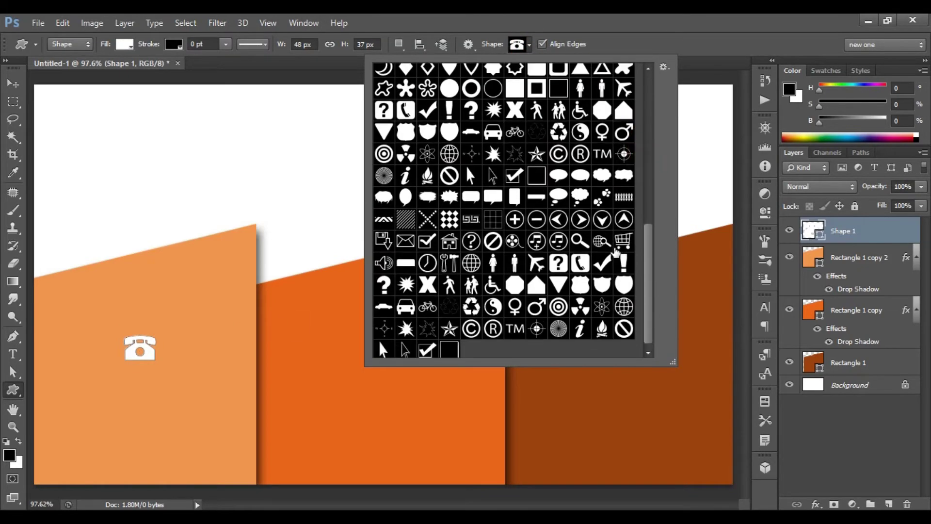
pyautogui.click(471, 264)
pyautogui.click(473, 262)
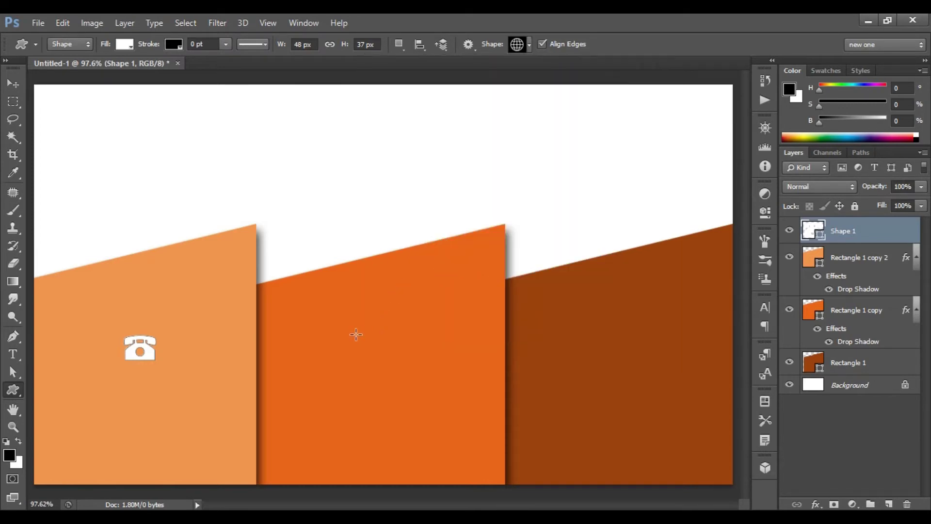
pyautogui.moveTo(358, 334); pyautogui.dragTo(388, 361)
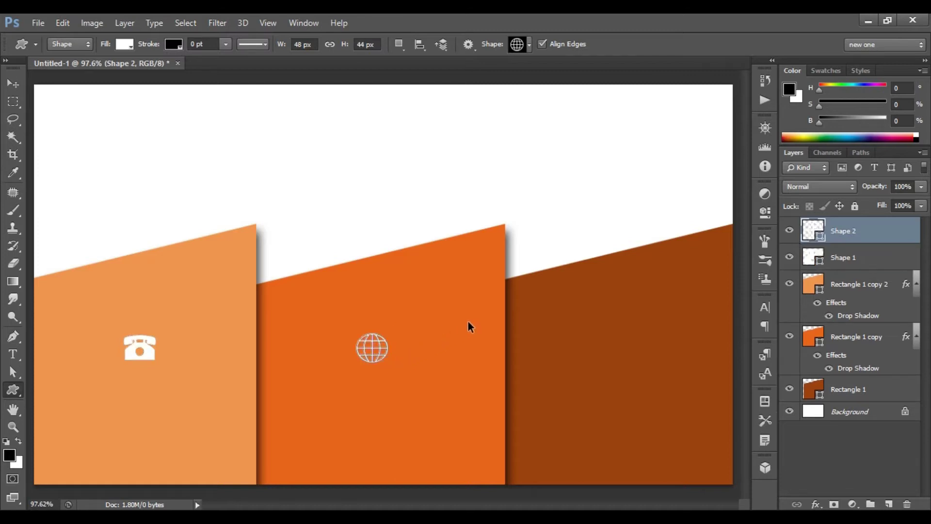
# Nudge the globe icon right and up, then commit its position.
pyautogui.hotkey('ctrl', 't')
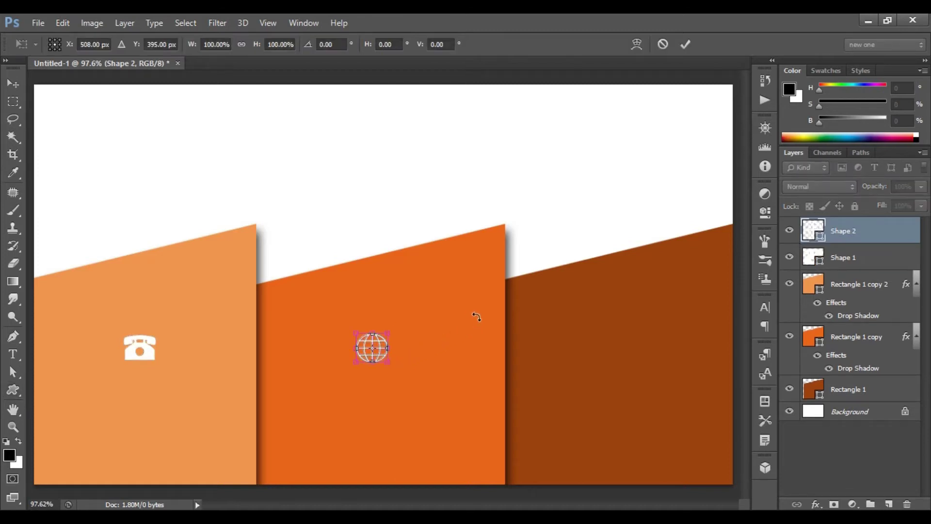
pyautogui.press('Right')
pyautogui.press('Right')
pyautogui.press('Right')
pyautogui.press('Right')
pyautogui.press('Right')
pyautogui.press('Right')
pyautogui.press('Right')
pyautogui.press('Up')
pyautogui.press('Up')
pyautogui.press('Up')
pyautogui.press('Up')
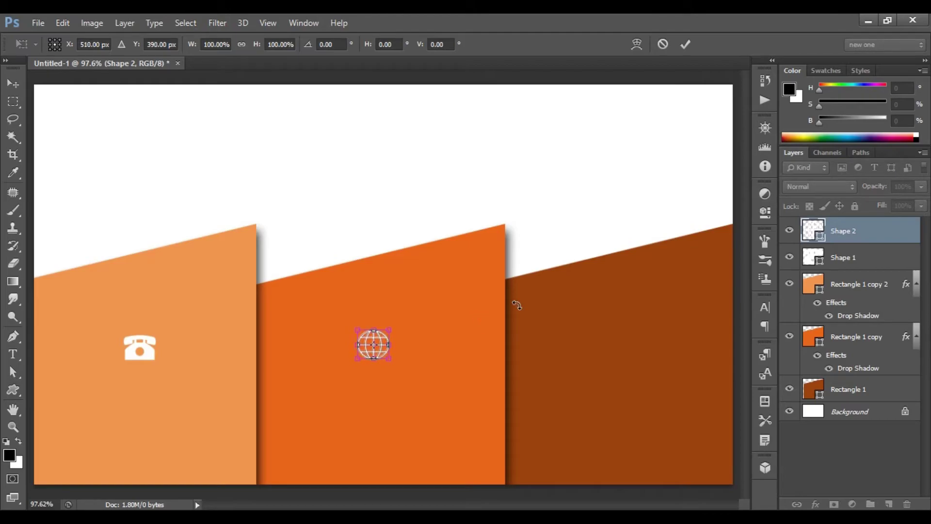
pyautogui.press('Down')
pyautogui.click(686, 44)
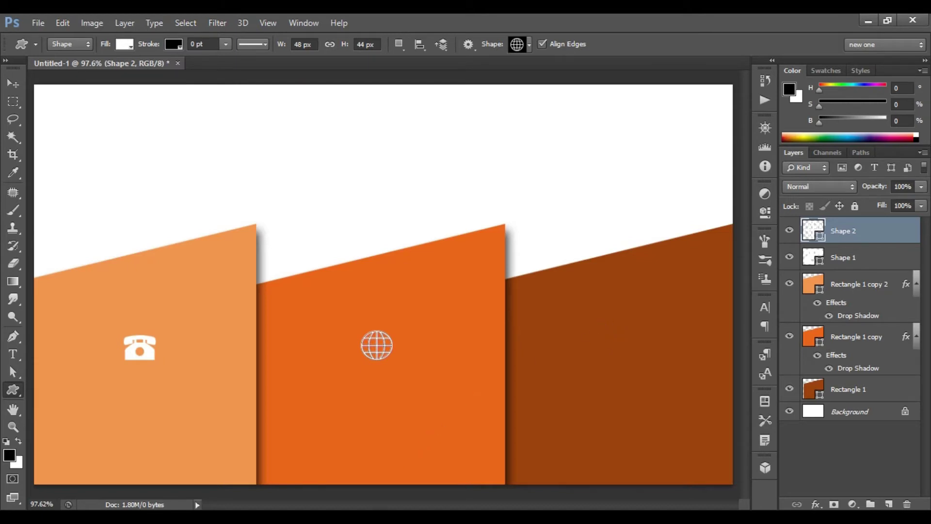
pyautogui.click(868, 20)
# Place the pin icon file, rasterize its layer, and fill the pin white.
pyautogui.moveTo(719, 155); pyautogui.dragTo(542, 354)
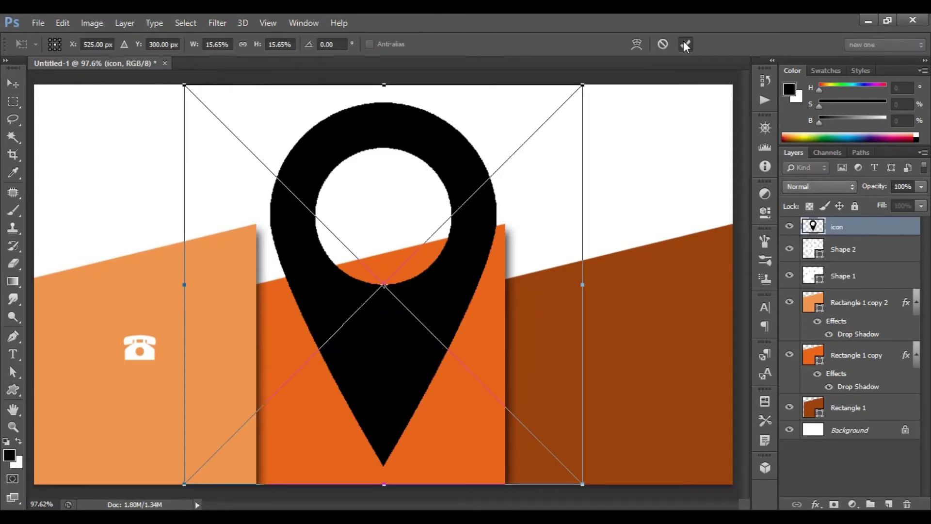
pyautogui.click(684, 43)
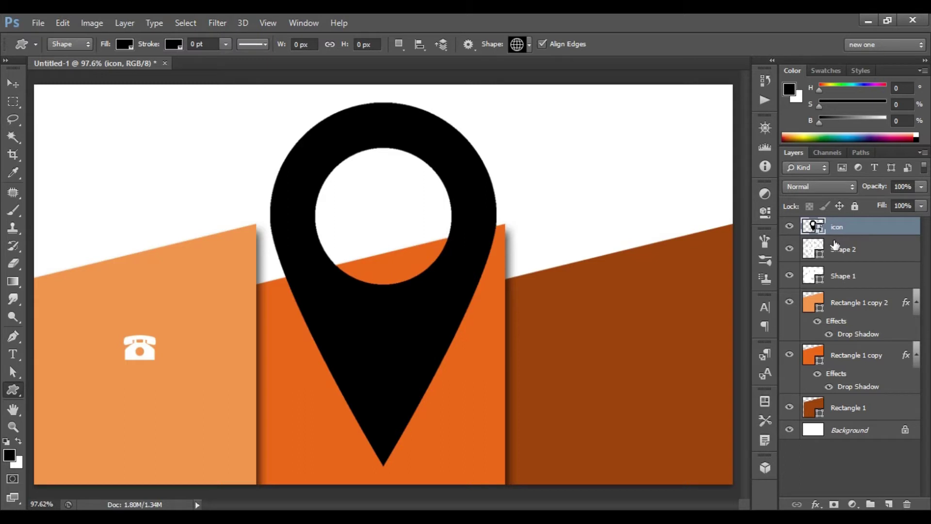
pyautogui.rightClick(847, 229)
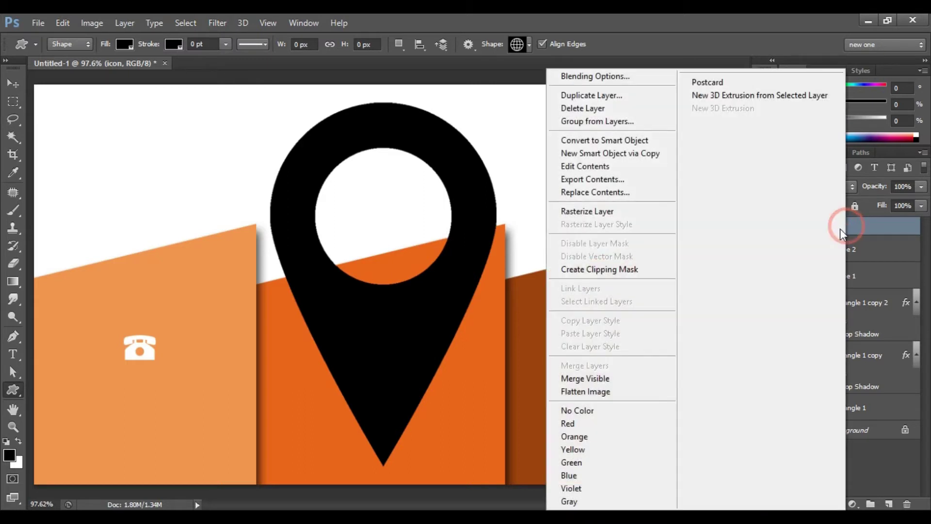
pyautogui.click(629, 214)
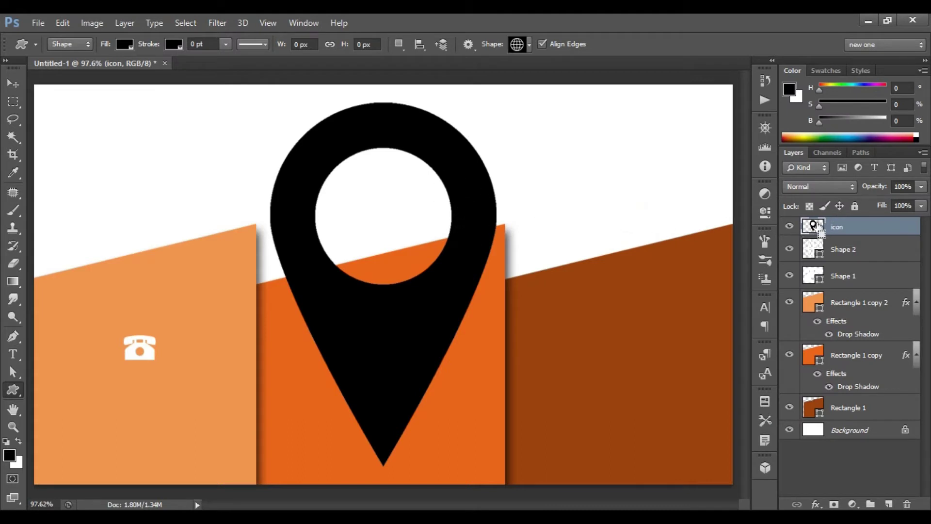
pyautogui.keyDown('ctrl'); pyautogui.click(818, 227); pyautogui.keyUp('ctrl')
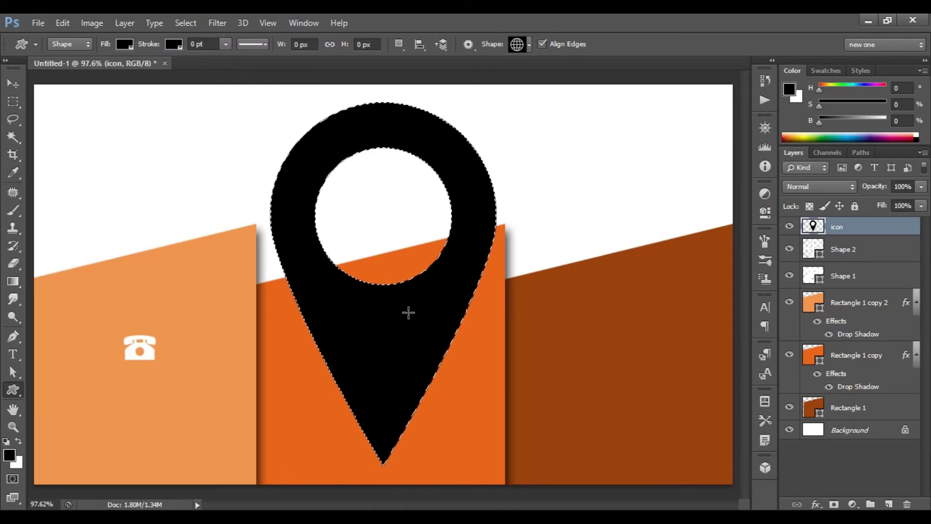
pyautogui.press('Delete')
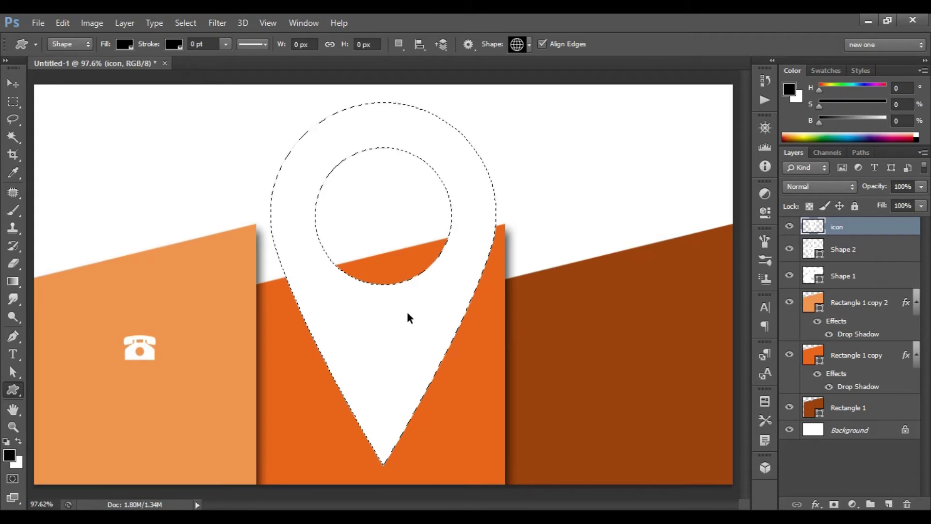
pyautogui.hotkey('ctrl', 'd')
# Scale the pin to about 9.7% and move it onto the brown right wedge.
pyautogui.hotkey('ctrl', 't')
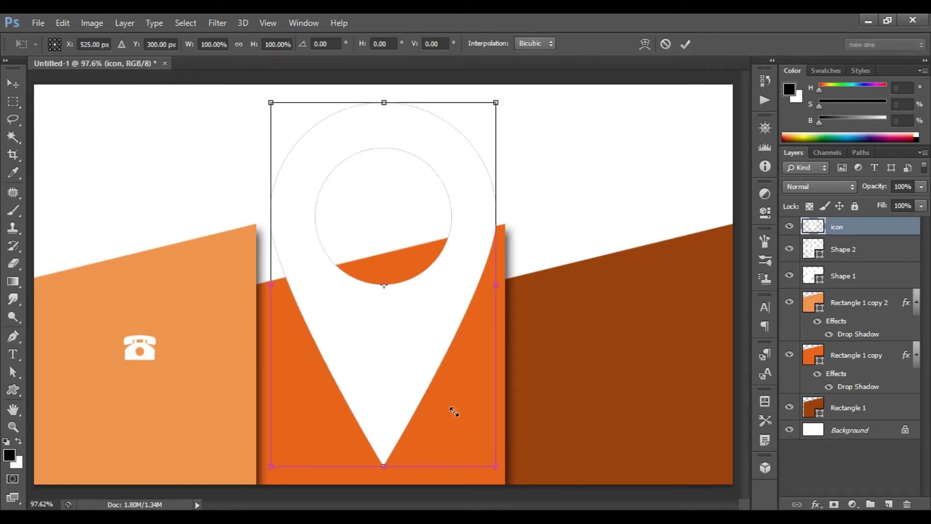
pyautogui.moveTo(421, 358); pyautogui.dragTo(396, 302)
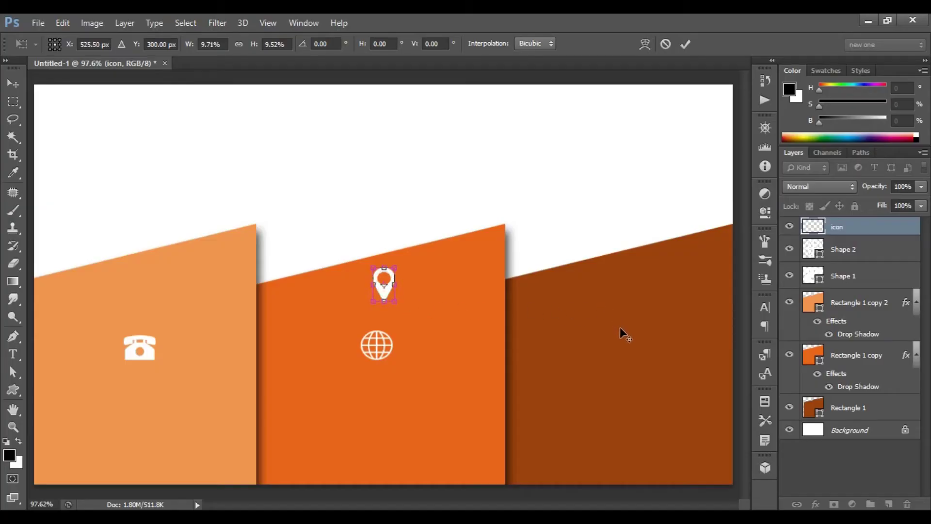
pyautogui.moveTo(388, 288); pyautogui.dragTo(624, 345)
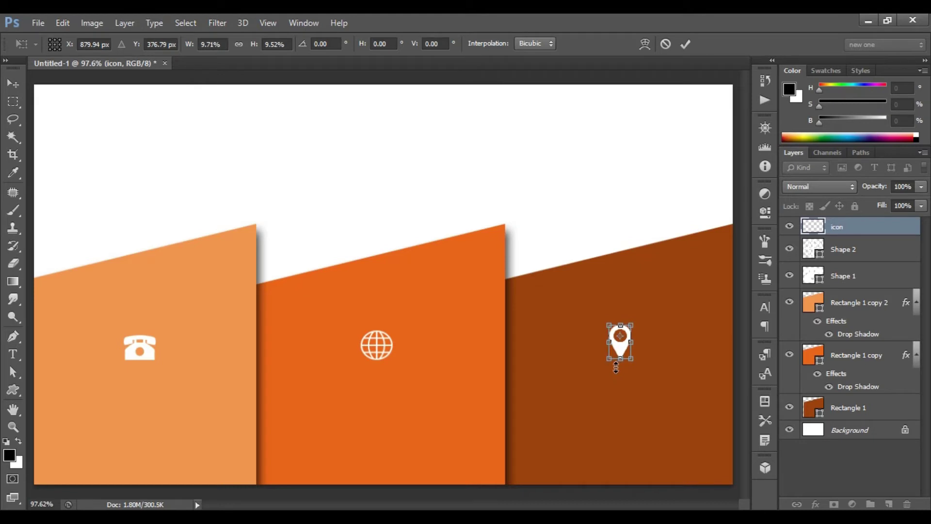
pyautogui.click(684, 44)
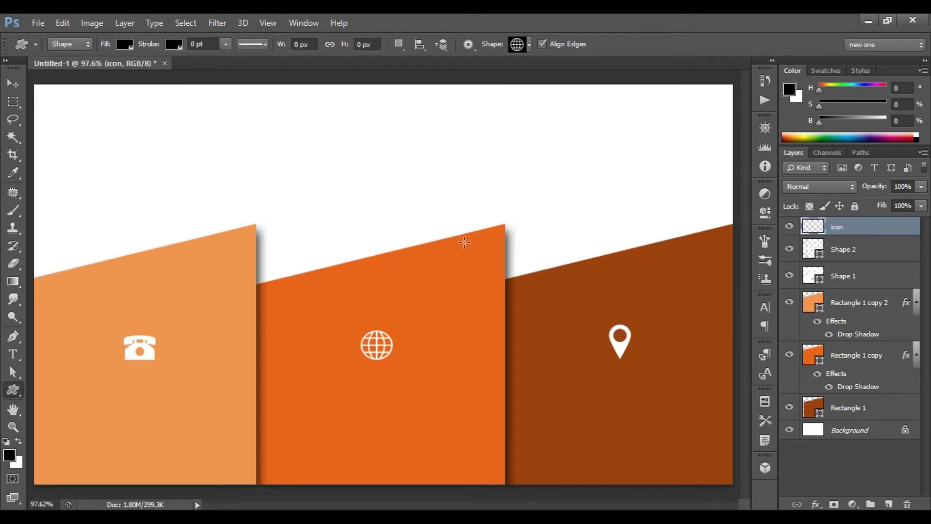
# Type the phone number in Montserrat Bold below the telephone icon.
pyautogui.click(15, 355)
pyautogui.click(13, 353)
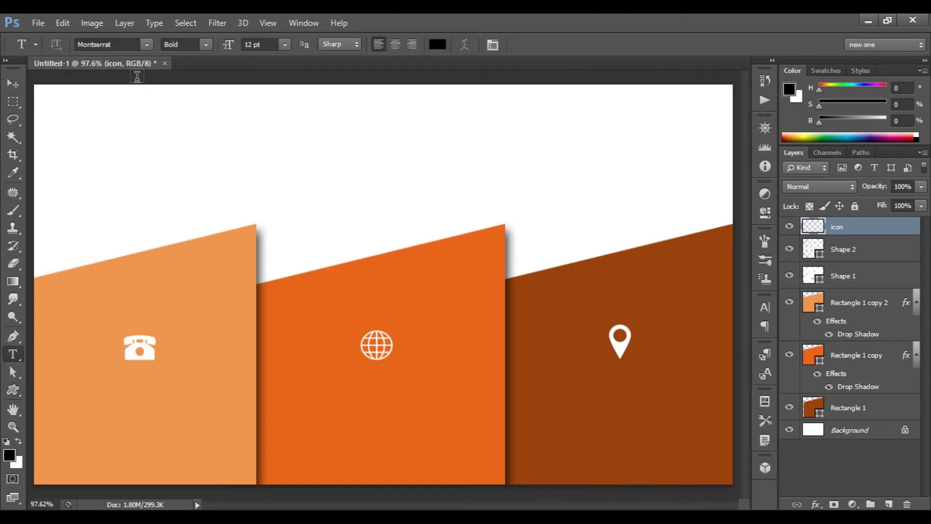
pyautogui.click(147, 44)
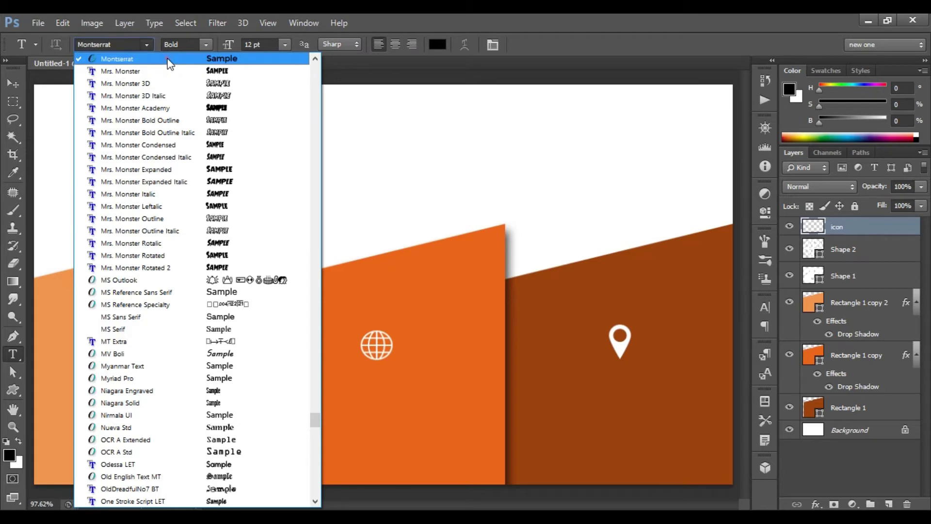
pyautogui.click(144, 59)
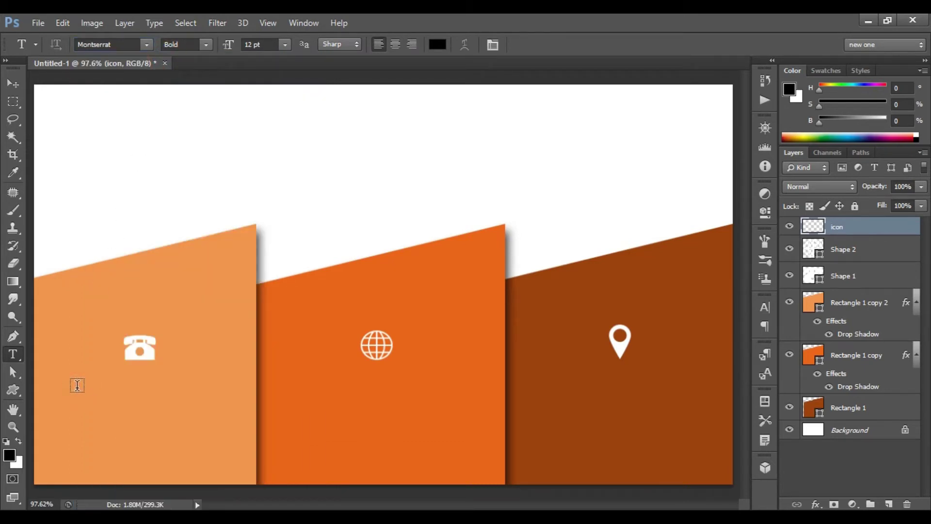
pyautogui.click(77, 385)
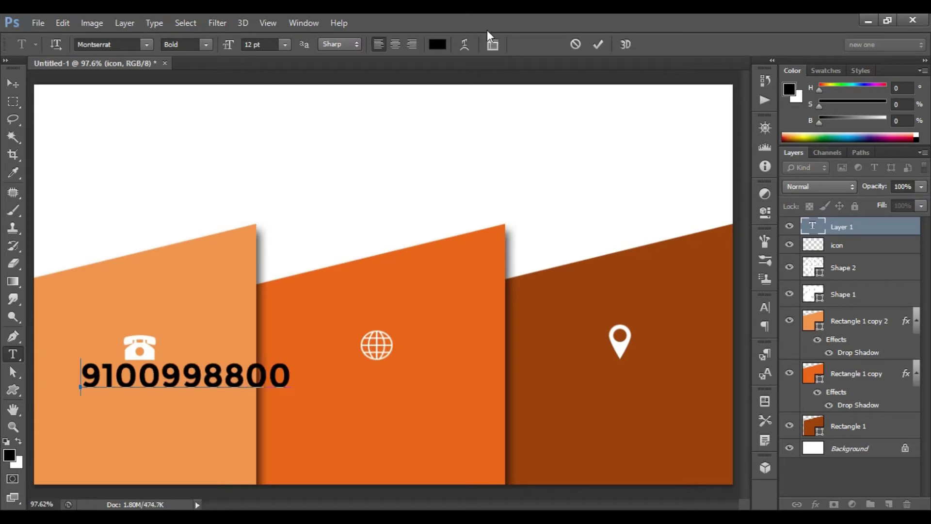
pyautogui.click(597, 45)
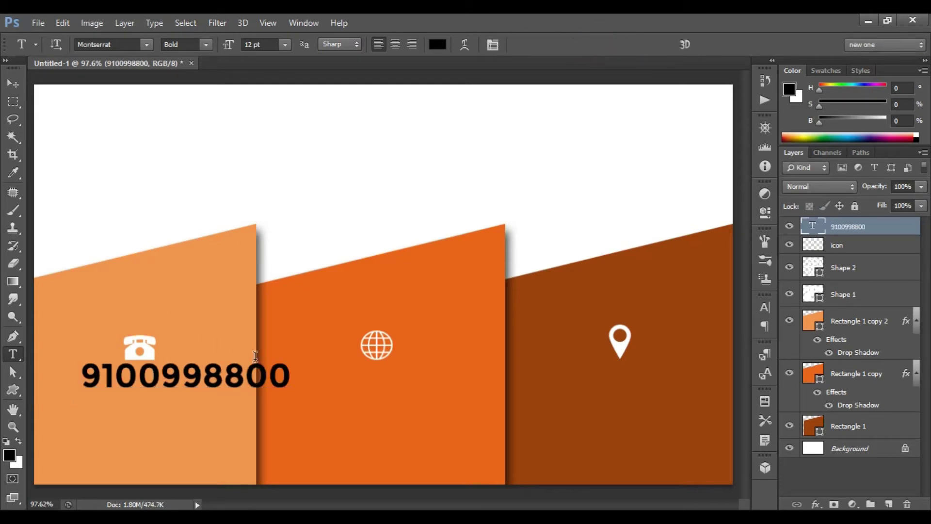
# Set the phone number to 7 pt and nudge it left and up.
pyautogui.click(285, 45)
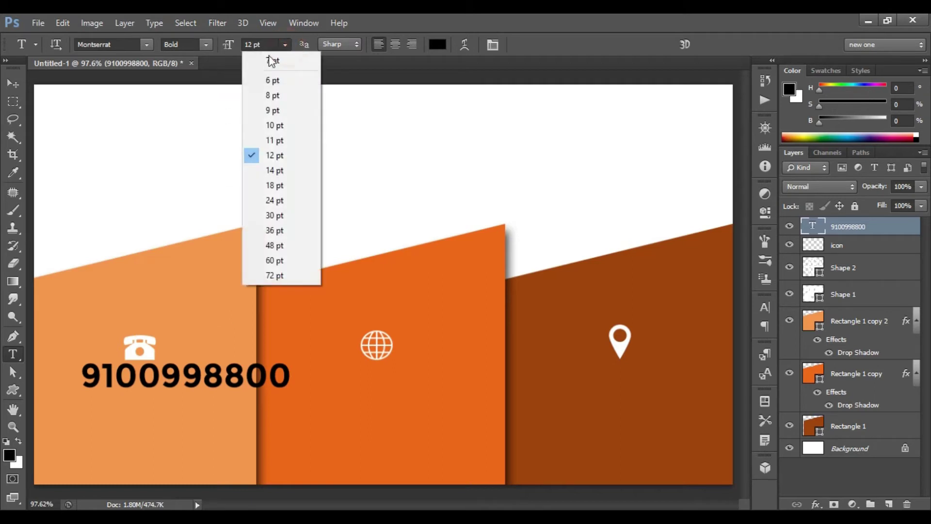
pyautogui.click(280, 61)
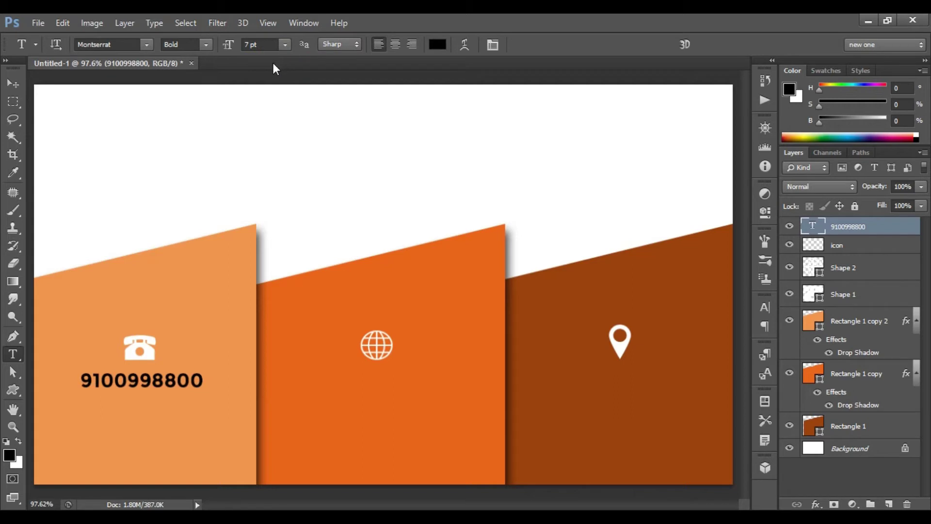
pyautogui.hotkey('ctrl', 't')
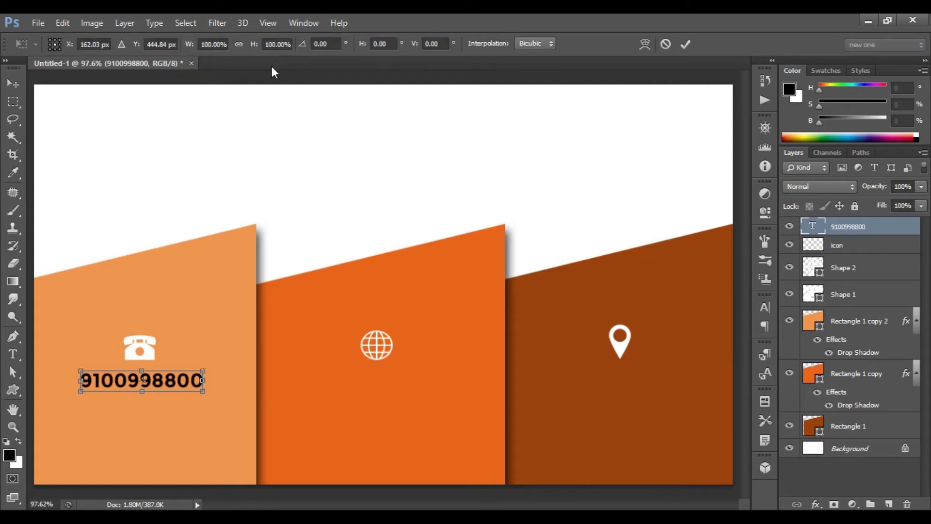
pyautogui.press('Left')
pyautogui.press('Left')
pyautogui.press('Left')
pyautogui.press('Left')
pyautogui.press('Up')
pyautogui.press('Up')
pyautogui.click(682, 41)
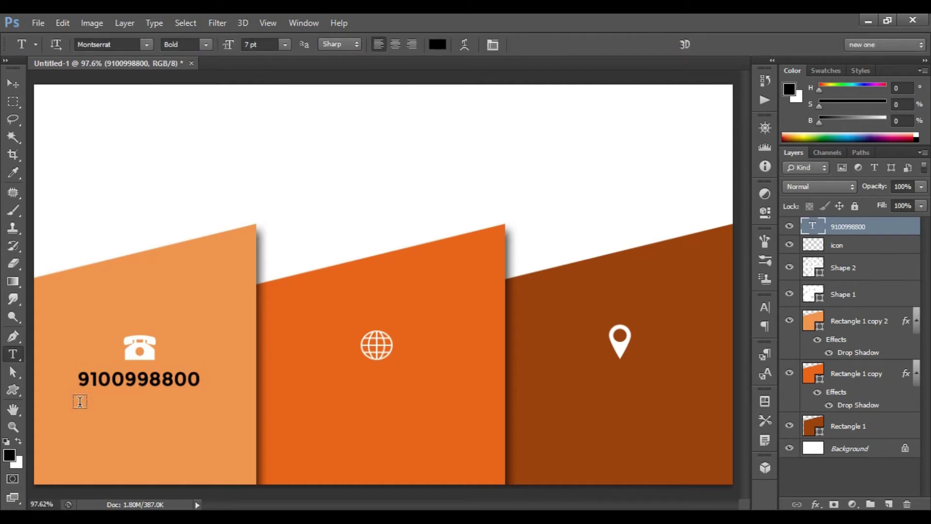
pyautogui.click(80, 401)
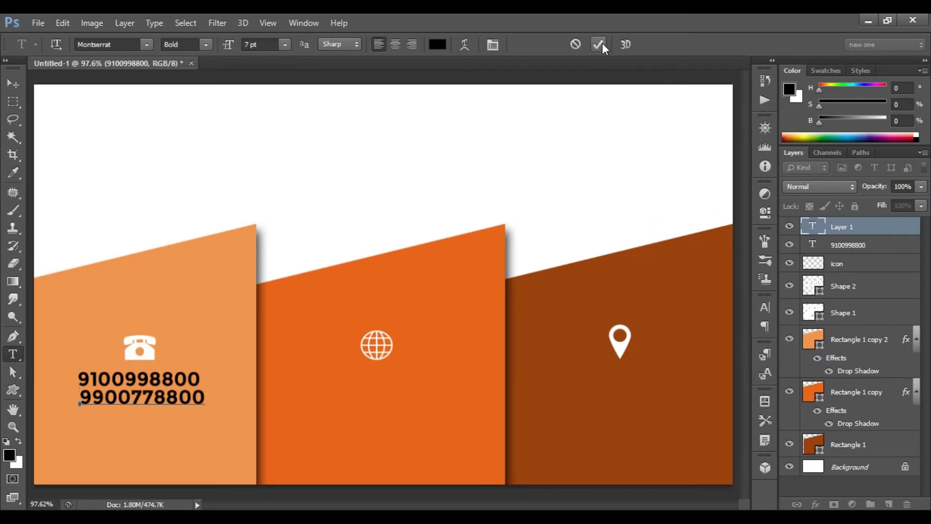
pyautogui.click(602, 44)
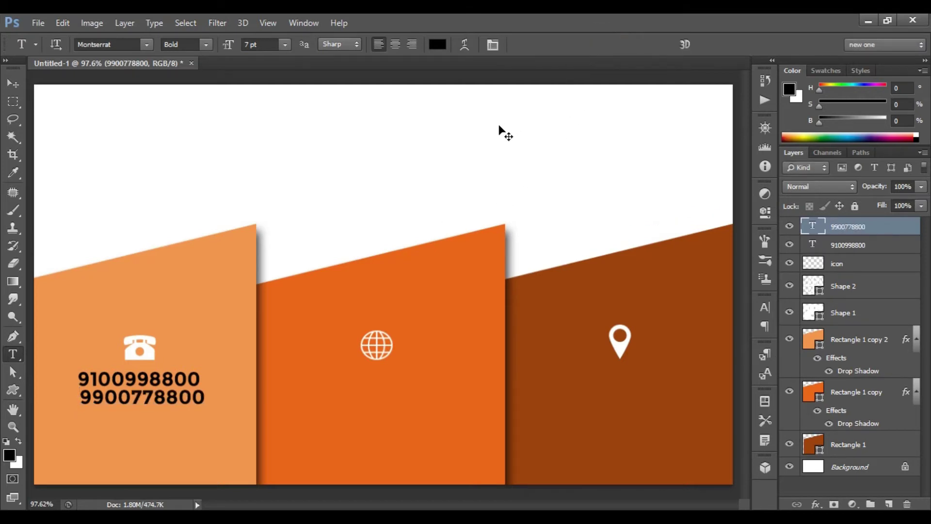
pyautogui.hotkey('ctrl', 't')
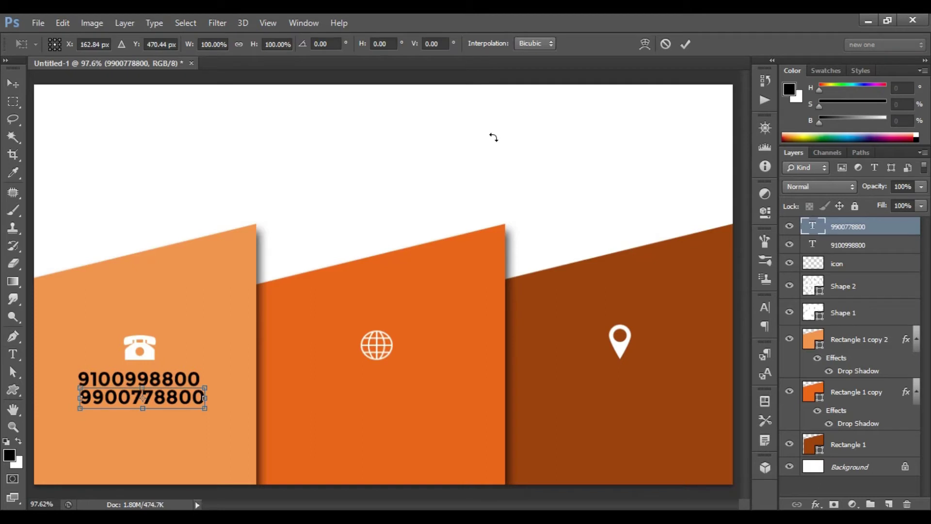
pyautogui.press('Left')
pyautogui.press('Left')
pyautogui.press('Left')
pyautogui.press('Left')
pyautogui.press('Left')
pyautogui.press('Left')
pyautogui.press('Down')
pyautogui.press('Down')
pyautogui.press('Right')
pyautogui.press('Right')
pyautogui.press('Right')
pyautogui.press('Down')
pyautogui.press('Down')
pyautogui.press('Down')
pyautogui.click(685, 44)
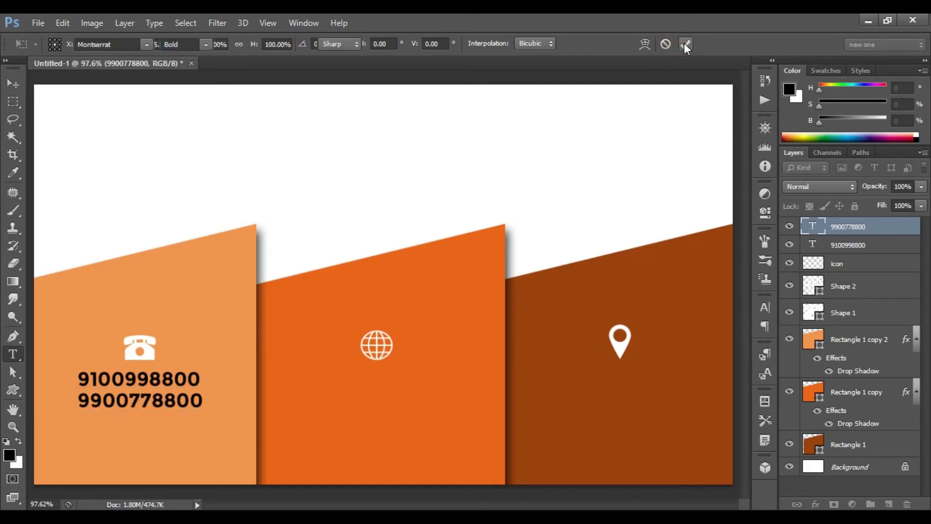
pyautogui.click(296, 381)
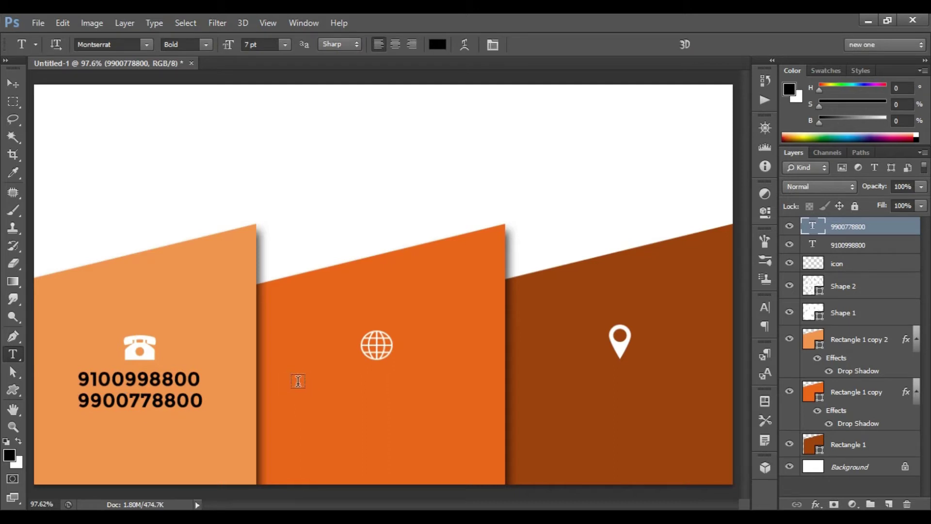
pyautogui.write('www.craftslelo.com')
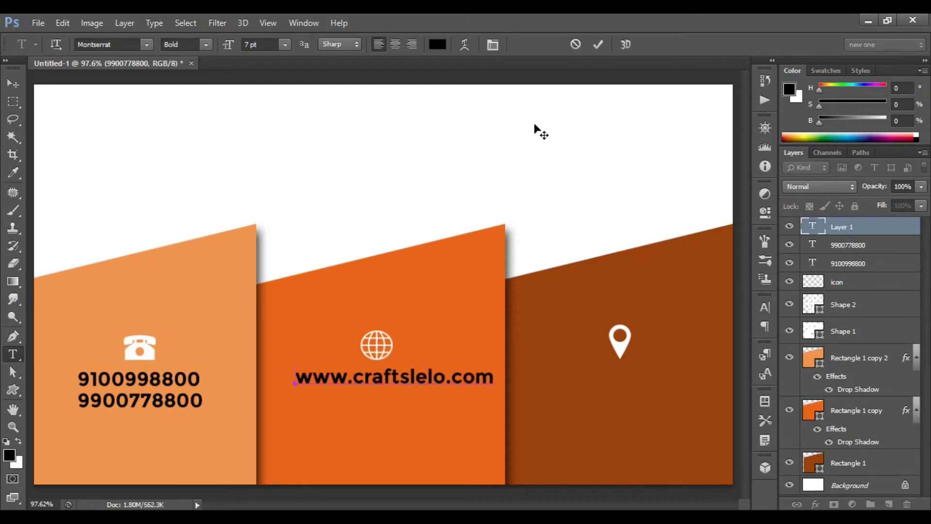
pyautogui.click(597, 44)
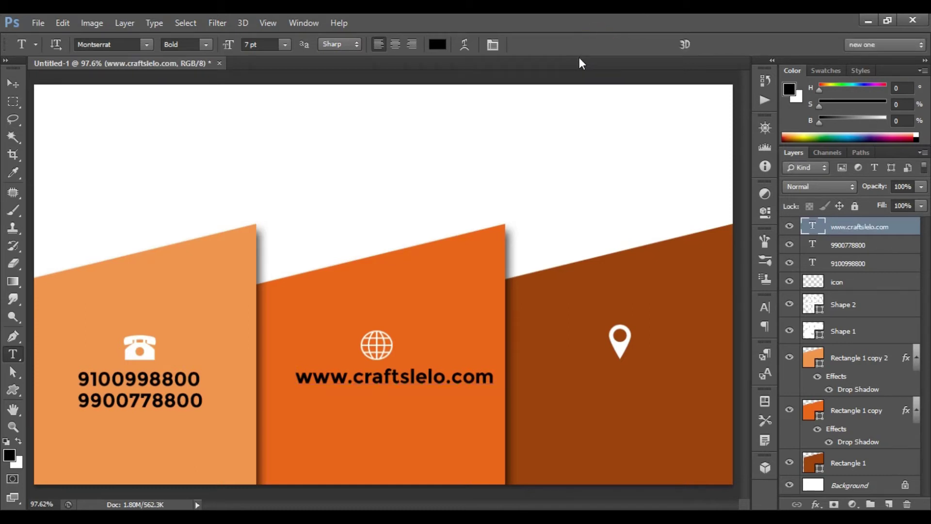
pyautogui.press('v')
pyautogui.hotkey('ctrl', 't')
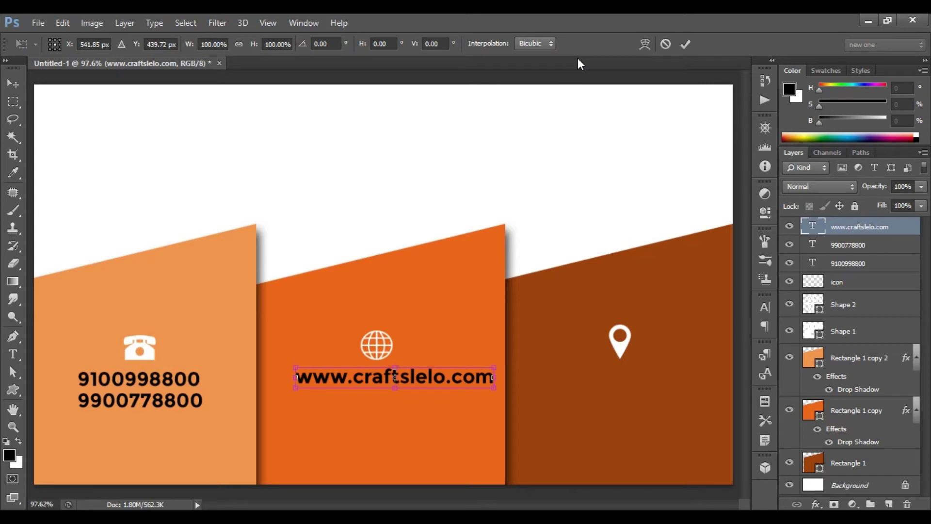
pyautogui.press('Left')
pyautogui.press('Left')
pyautogui.press('Left')
pyautogui.press('Left')
pyautogui.press('Left')
pyautogui.press('Left')
pyautogui.press('Left')
pyautogui.press('Left')
pyautogui.press('Left')
pyautogui.press('Left')
pyautogui.press('Left')
pyautogui.press('Left')
pyautogui.press('Left')
pyautogui.press('Down')
pyautogui.press('Down')
pyautogui.press('Down')
pyautogui.press('Down')
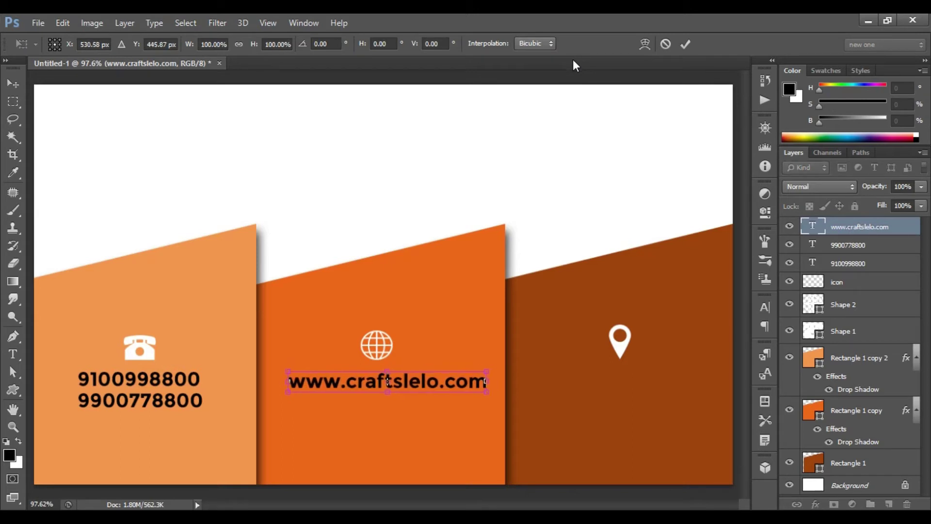
pyautogui.click(686, 43)
pyautogui.press('t')
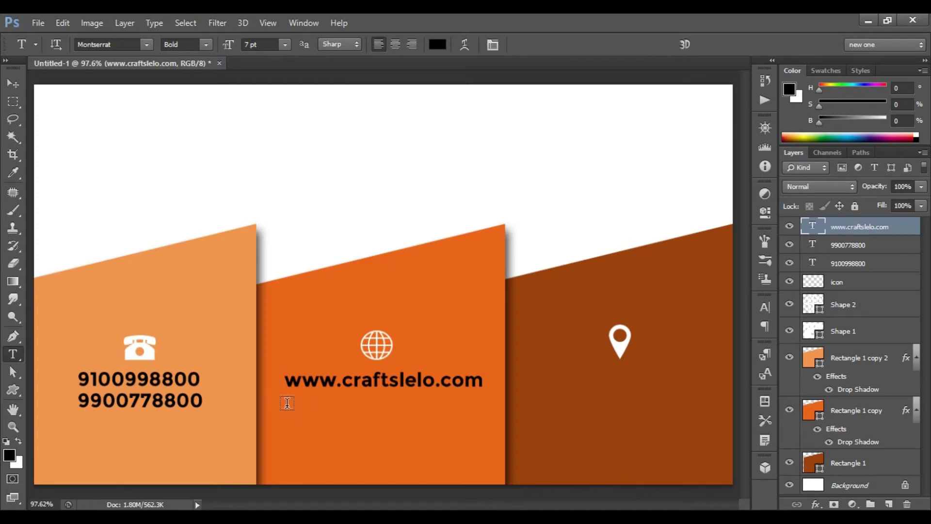
pyautogui.click(286, 403)
pyautogui.write('example@gmail.com')
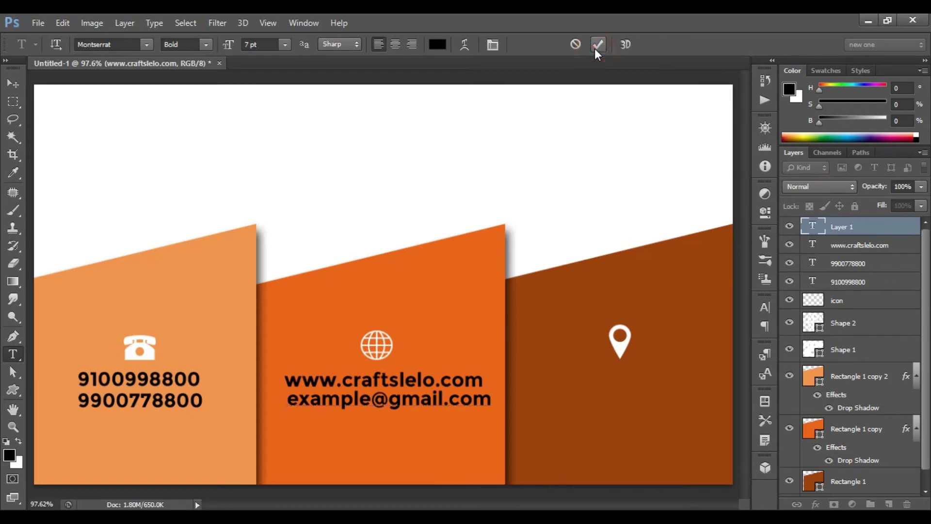
pyautogui.click(595, 49)
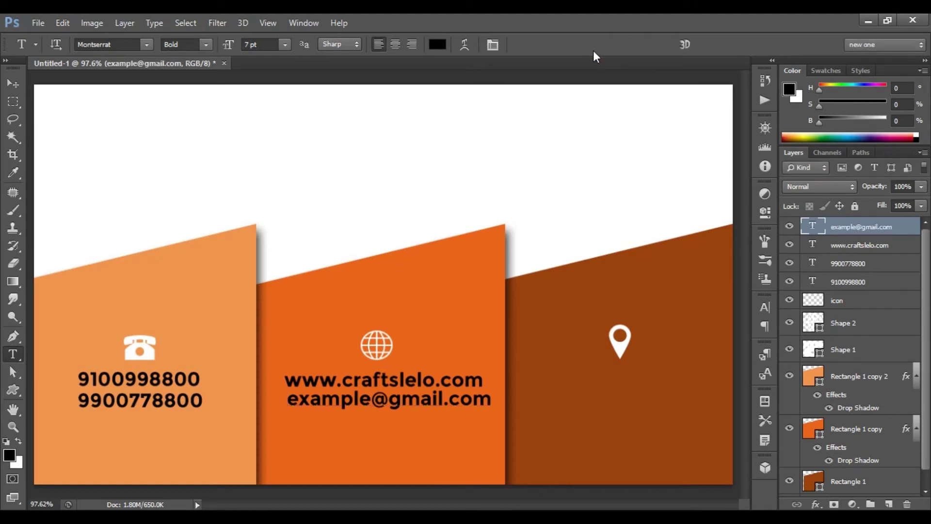
pyautogui.hotkey('ctrl', 't')
pyautogui.press('Left')
pyautogui.press('Left')
pyautogui.press('Left')
pyautogui.press('Left')
pyautogui.press('Left')
pyautogui.press('Left')
pyautogui.press('Down')
pyautogui.press('Down')
pyautogui.press('Down')
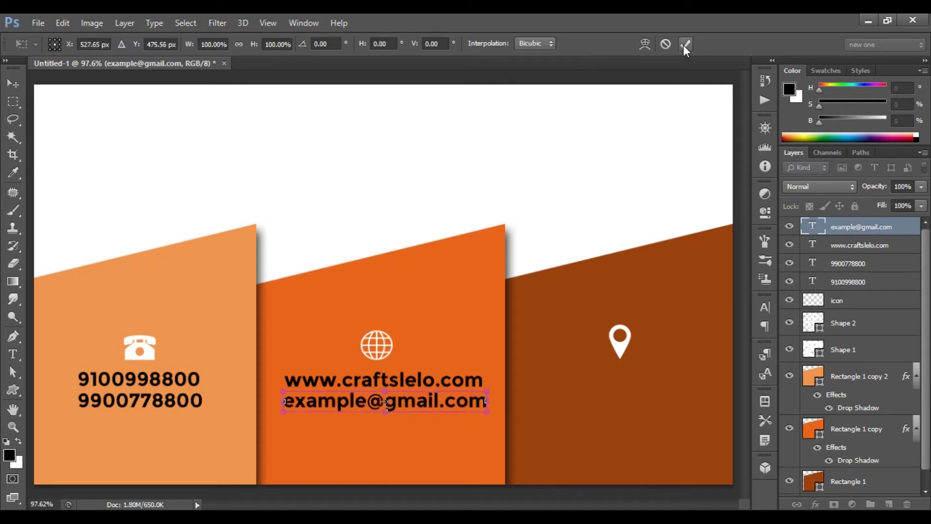
pyautogui.click(685, 45)
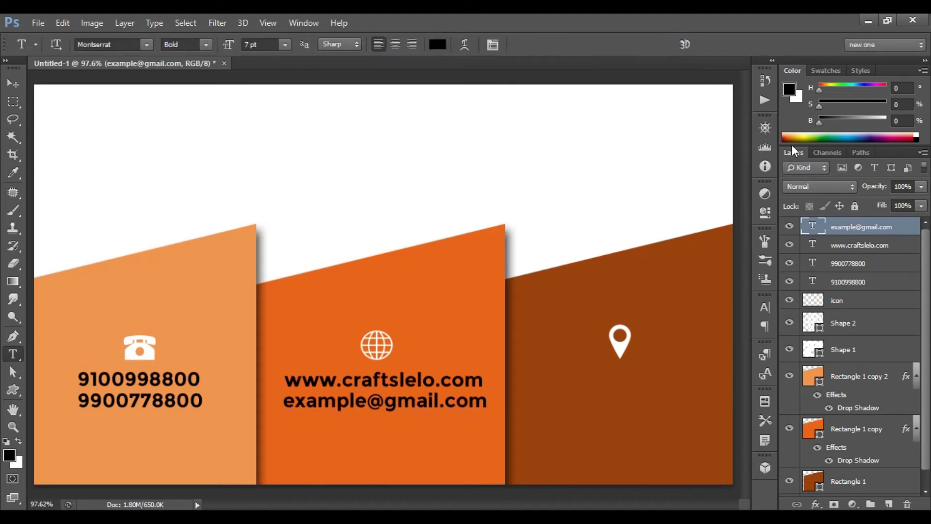
# Recolour the two phone numbers, website and e-mail text layers white (ffffff).
pyautogui.keyDown('shift'); pyautogui.click(873, 282); pyautogui.keyUp('shift')
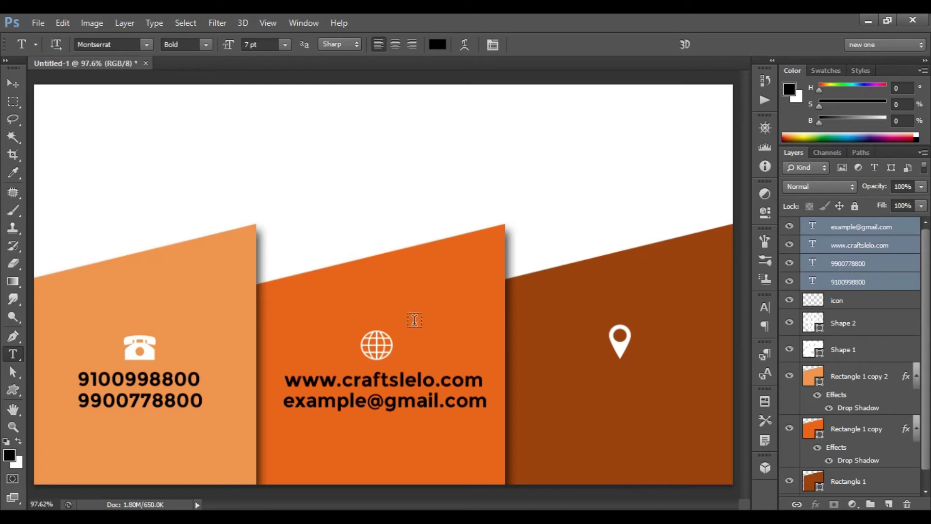
pyautogui.click(437, 44)
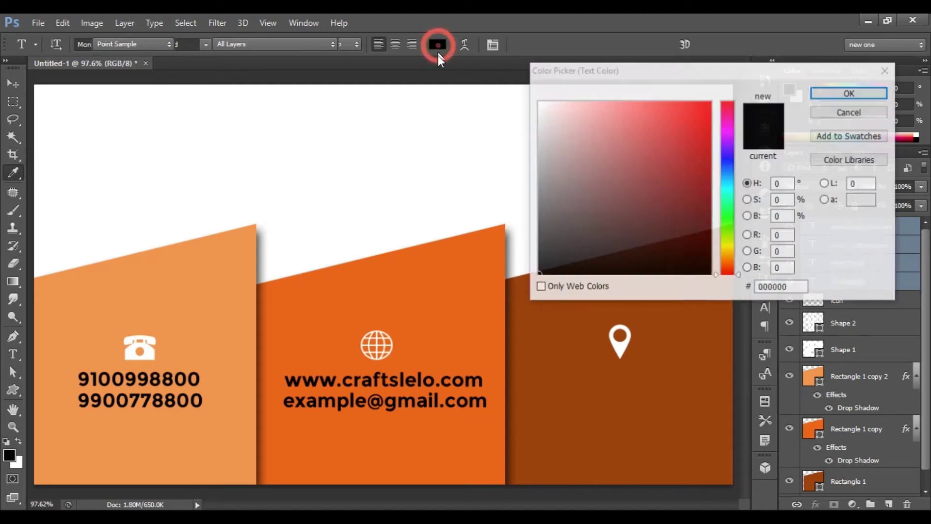
pyautogui.moveTo(559, 120); pyautogui.dragTo(536, 101)
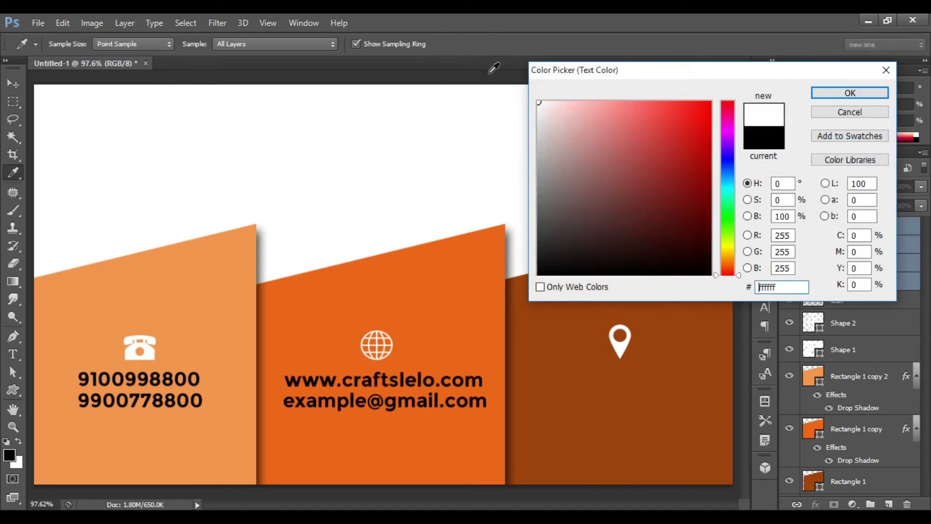
pyautogui.doubleClick(786, 287)
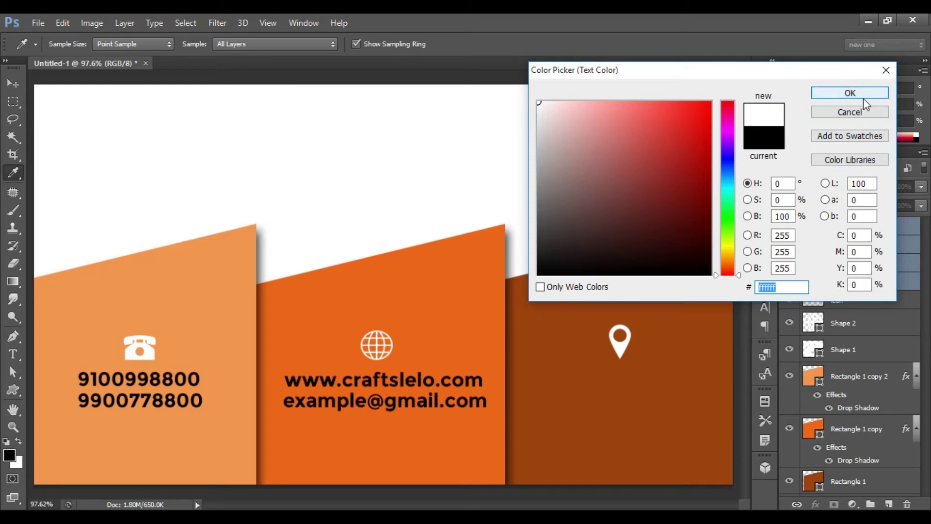
pyautogui.click(848, 93)
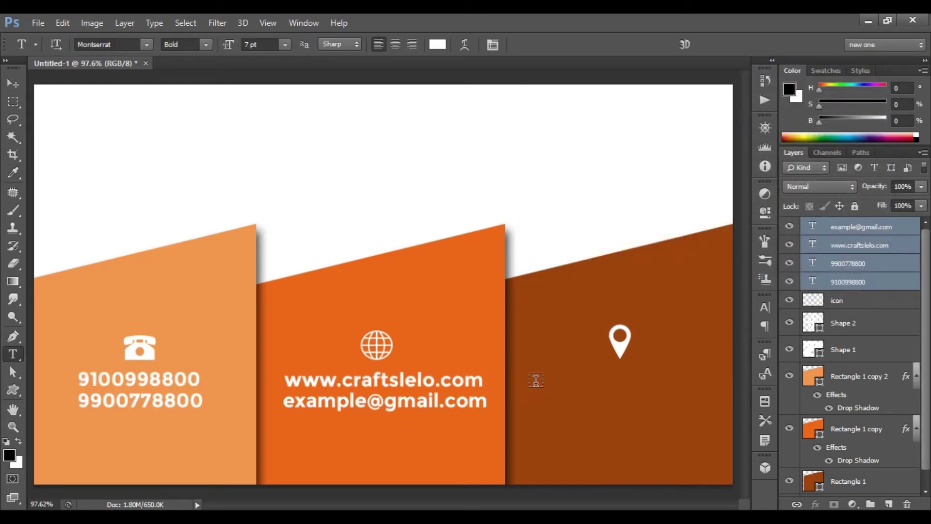
# Type a two-line placeholder street address under the location pin and nudge it into place.
pyautogui.click(535, 381)
pyautogui.write('New Delhi, DH - 30')
pyautogui.press('Return')
pyautogui.write('Karol Bagh PO')
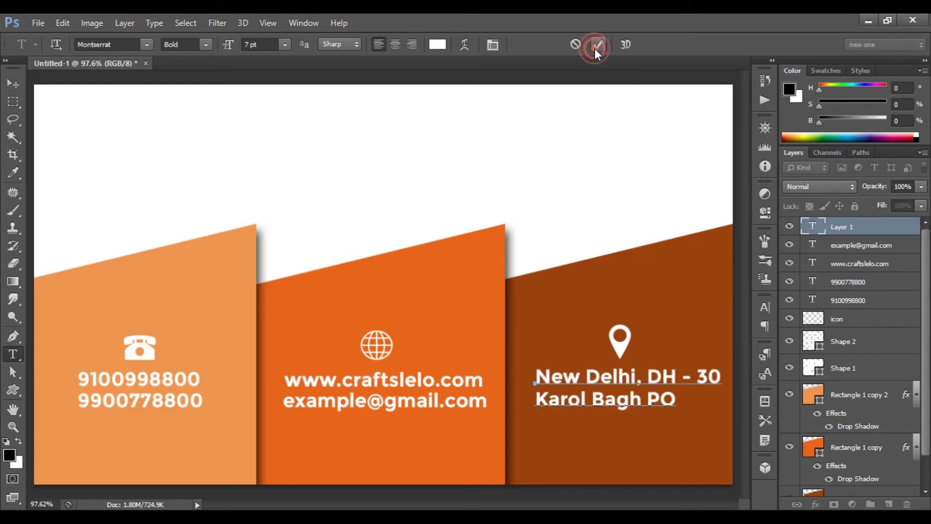
pyautogui.click(596, 46)
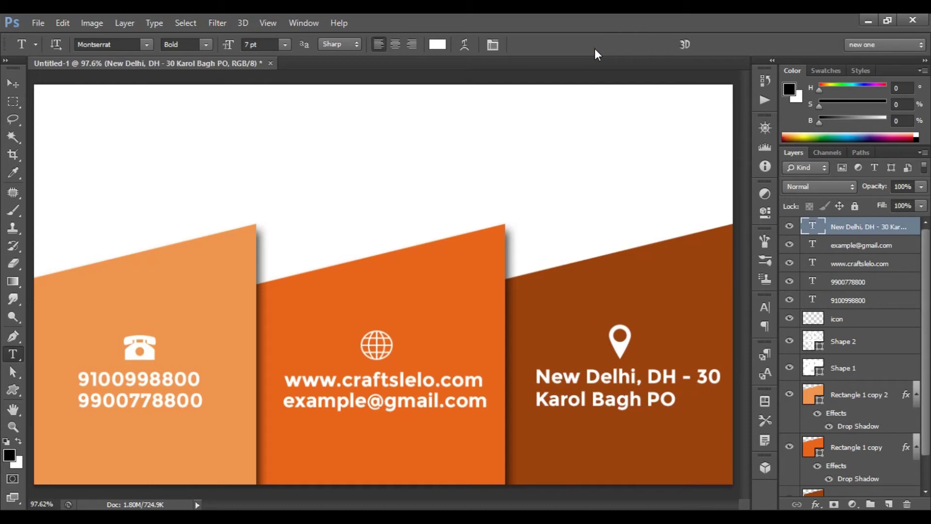
pyautogui.hotkey('ctrl', 't')
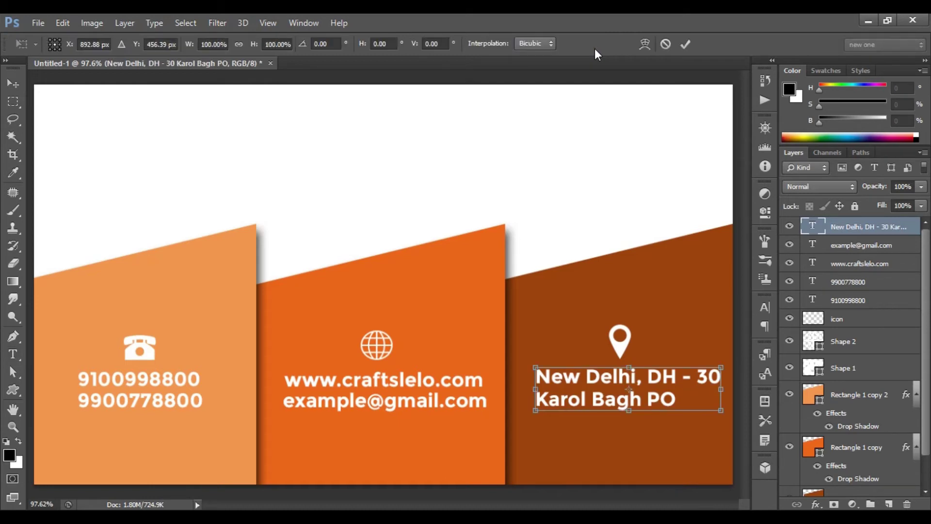
pyautogui.press('Left')
pyautogui.press('Left')
pyautogui.press('Left')
pyautogui.press('Left')
pyautogui.press('Left')
pyautogui.press('Left')
pyautogui.press('Left')
pyautogui.press('Left')
pyautogui.press('Down')
pyautogui.press('Down')
pyautogui.press('Down')
pyautogui.press('Down')
pyautogui.press('Left')
pyautogui.press('Left')
pyautogui.click(685, 45)
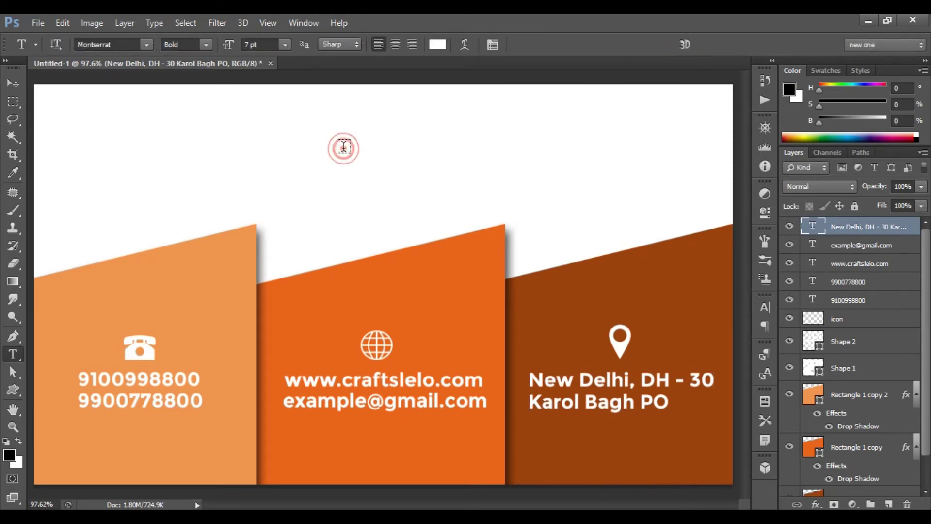
# Add YOUR NAME text in the white top area and colour it black (000000).
pyautogui.moveTo(343, 148); pyautogui.dragTo(467, 149)
pyautogui.click(598, 45)
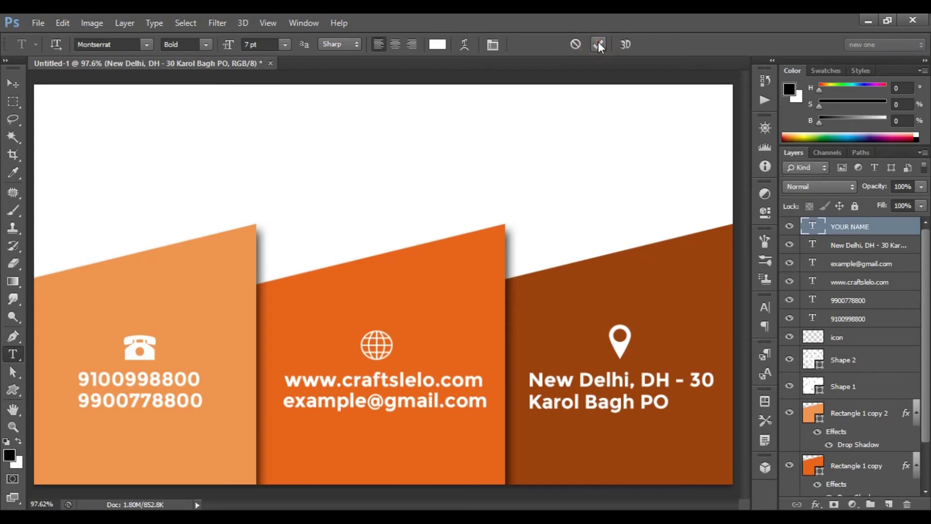
pyautogui.click(438, 44)
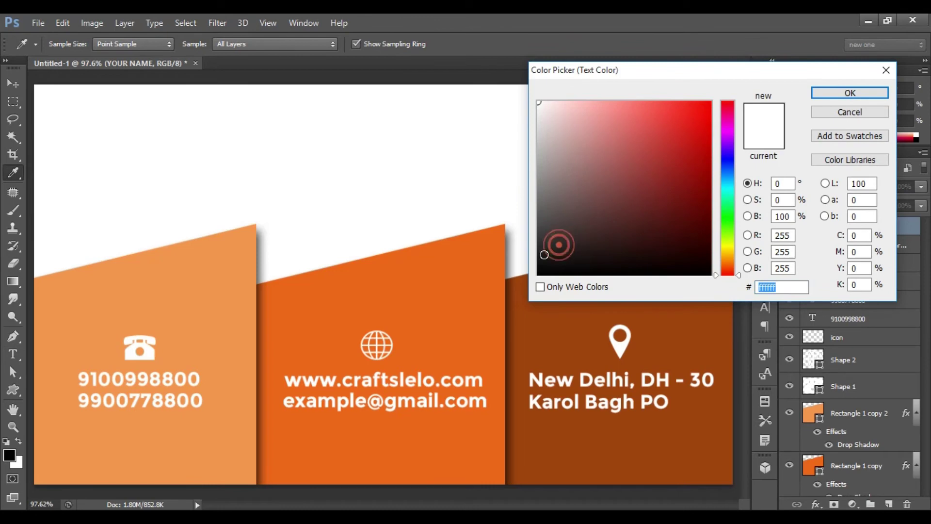
pyautogui.write('000000')
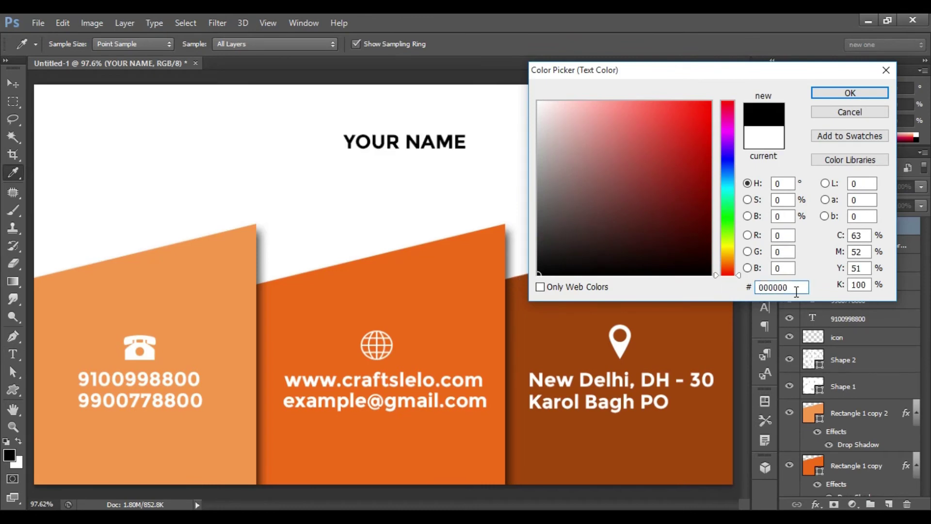
pyautogui.doubleClick(801, 288)
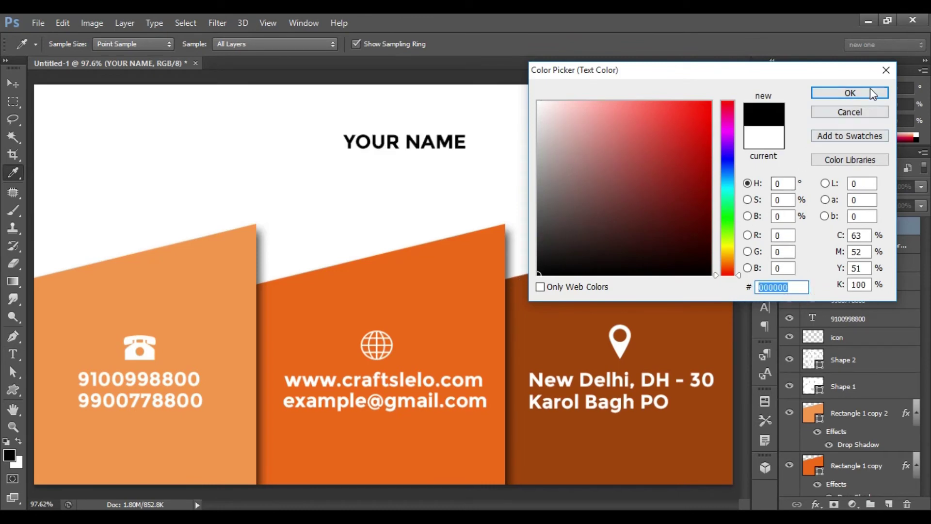
pyautogui.click(850, 93)
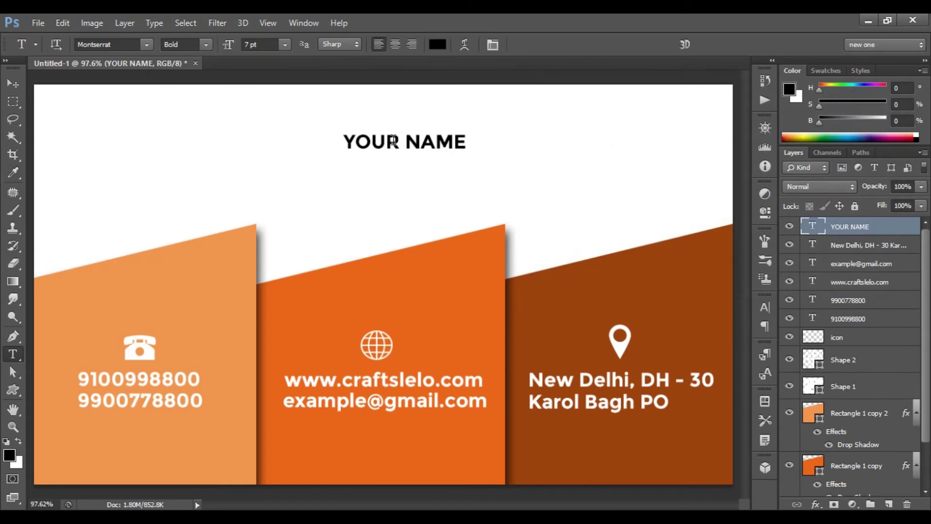
# Enlarge YOUR NAME to 12 pt and move it left into position.
pyautogui.click(285, 45)
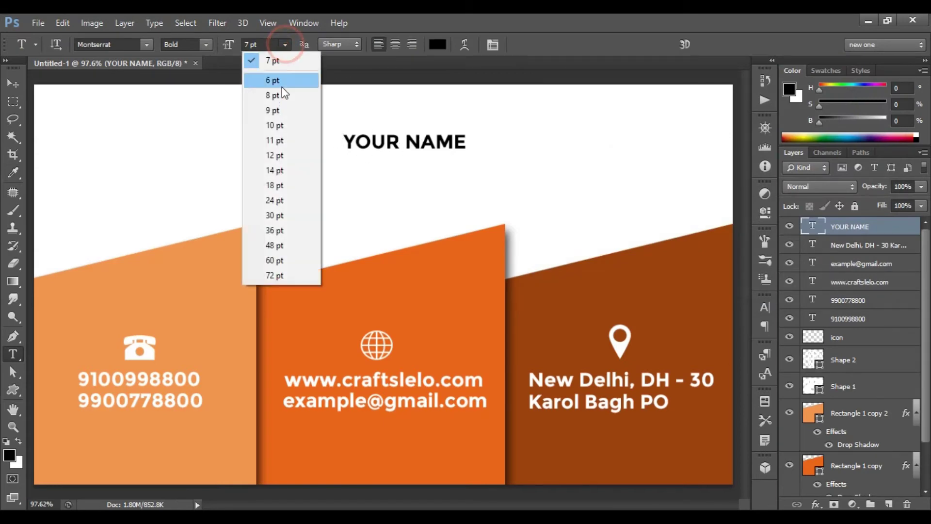
pyautogui.click(284, 155)
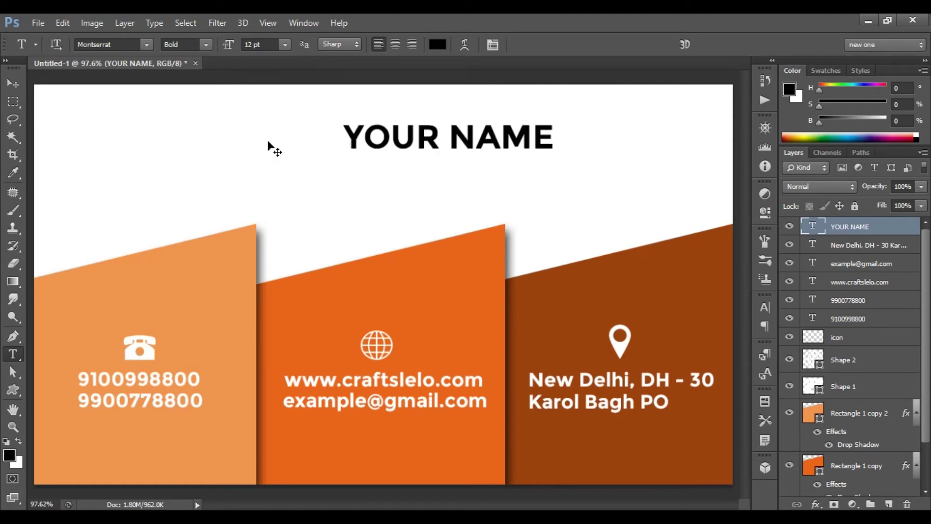
pyautogui.hotkey('ctrl', 't')
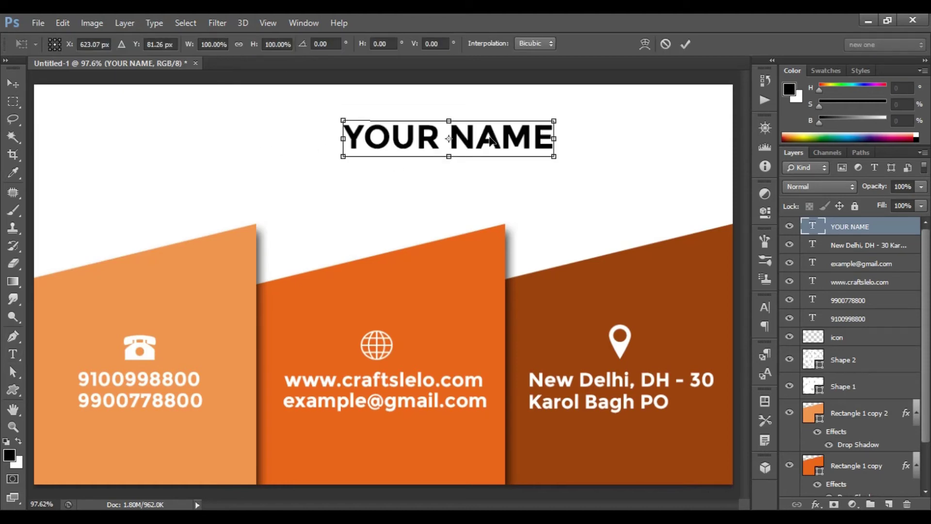
pyautogui.moveTo(491, 140); pyautogui.dragTo(427, 140)
pyautogui.click(686, 44)
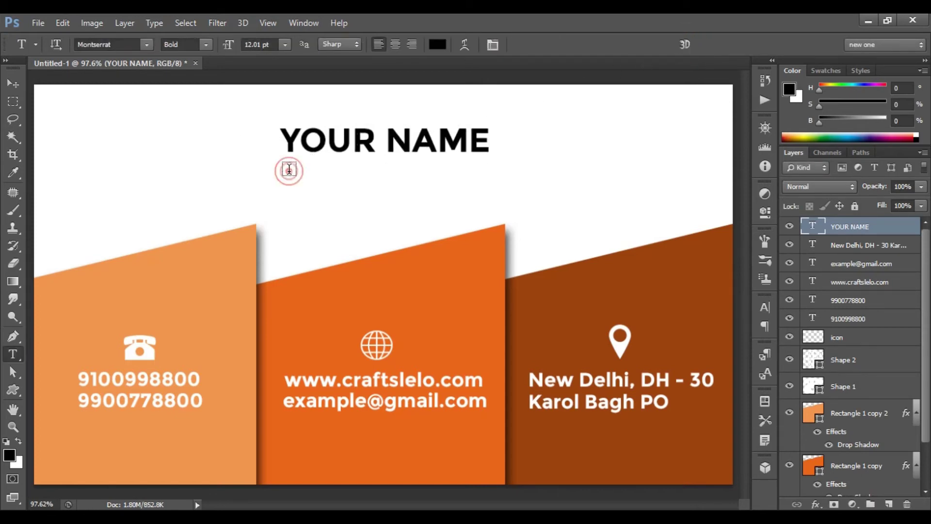
# Add a DESIGNATION line below YOUR NAME at 8 pt, Regular weight.
pyautogui.click(289, 166)
pyautogui.write('DESIGNATION')
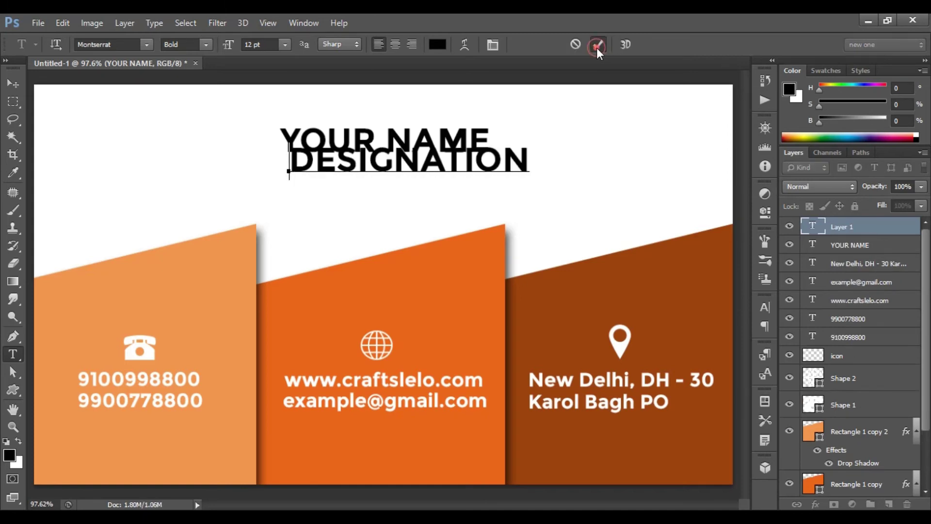
pyautogui.click(597, 46)
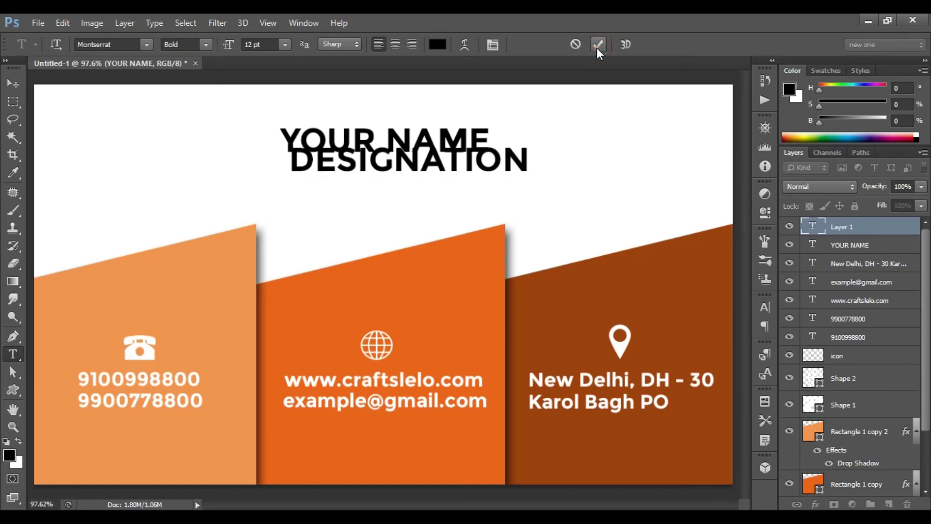
pyautogui.click(287, 48)
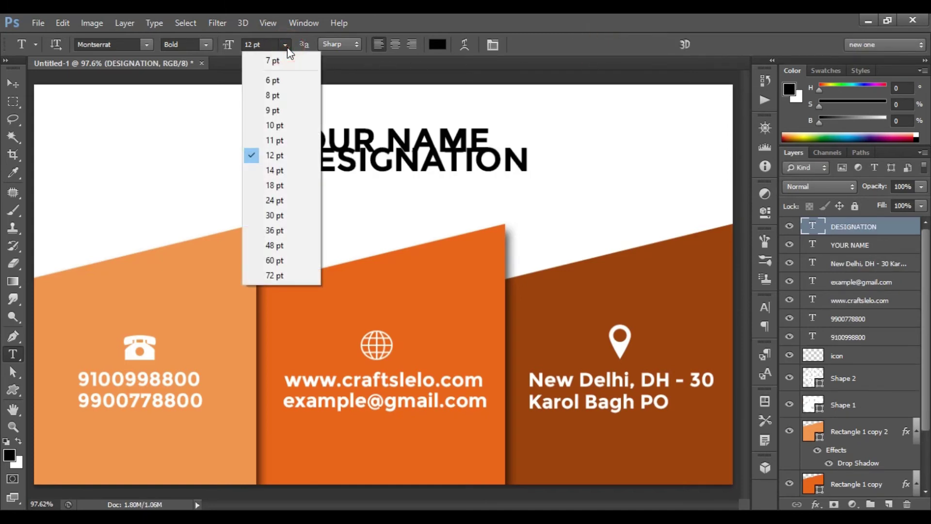
pyautogui.click(286, 100)
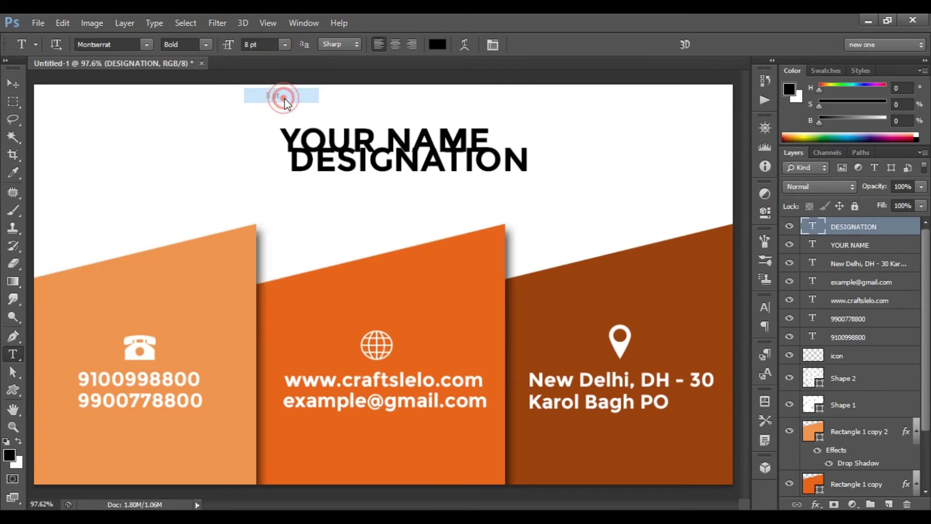
pyautogui.click(204, 47)
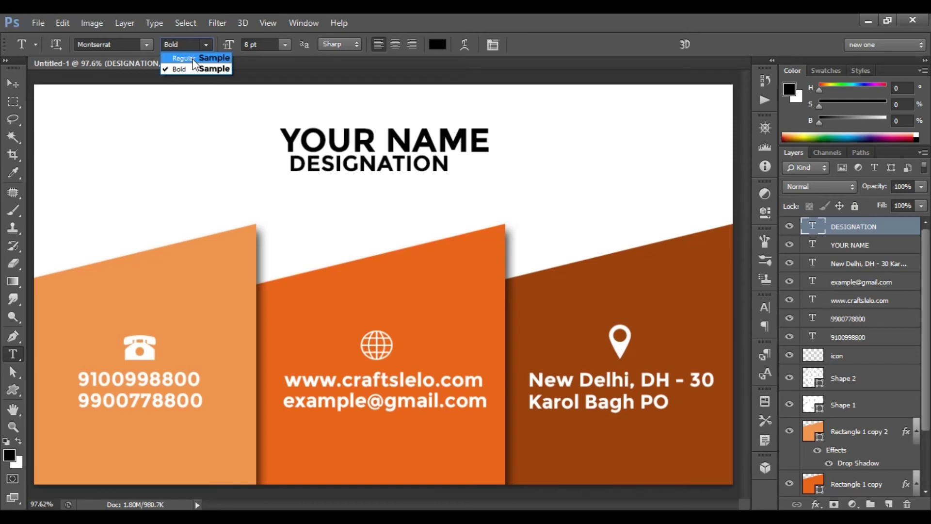
pyautogui.click(193, 59)
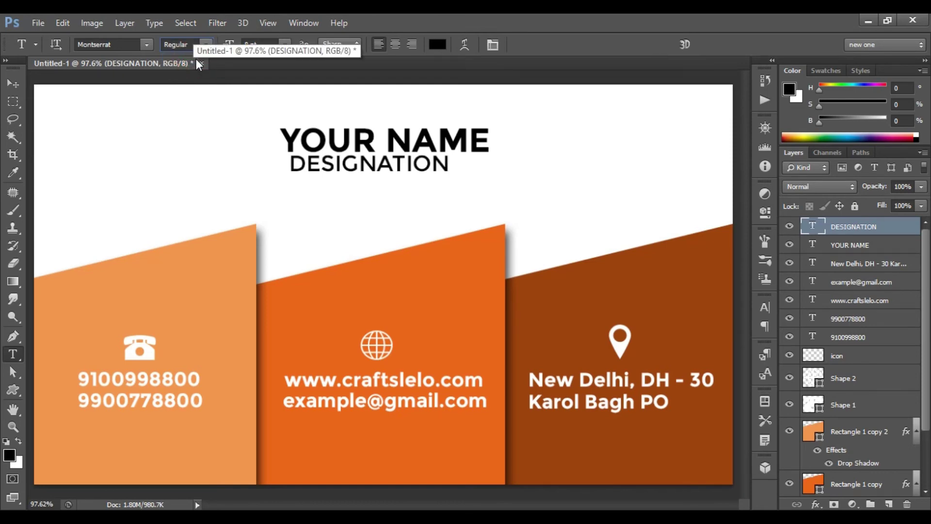
# Nudge DESIGNATION right and down until it's centered under YOUR NAME.
pyautogui.hotkey('ctrl', 't')
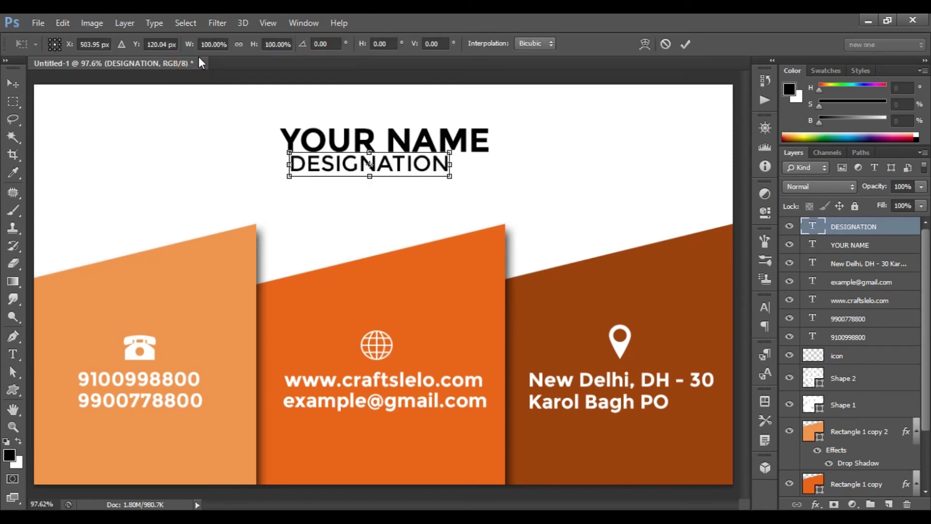
pyautogui.press('Right')
pyautogui.press('Right')
pyautogui.press('Right')
pyautogui.press('Right')
pyautogui.press('Right')
pyautogui.press('Right')
pyautogui.press('Right')
pyautogui.press('Right')
pyautogui.press('Right')
pyautogui.press('Right')
pyautogui.press('Right')
pyautogui.press('Right')
pyautogui.press('Right')
pyautogui.press('Right')
pyautogui.press('Right')
pyautogui.press('Right')
pyautogui.press('Right')
pyautogui.press('Right')
pyautogui.press('Right')
pyautogui.press('Right')
pyautogui.press('Down')
pyautogui.press('Down')
pyautogui.press('Down')
pyautogui.press('Down')
pyautogui.press('Down')
pyautogui.press('Right')
pyautogui.press('Right')
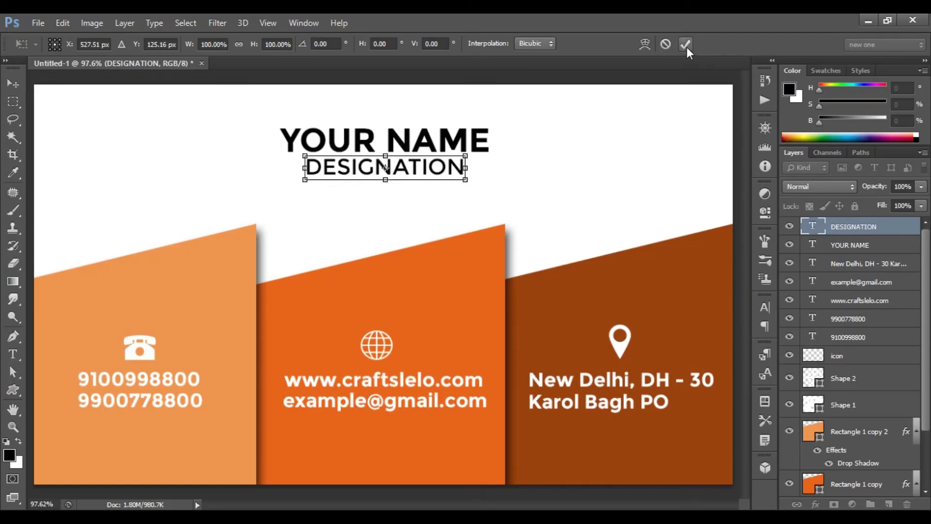
pyautogui.click(685, 44)
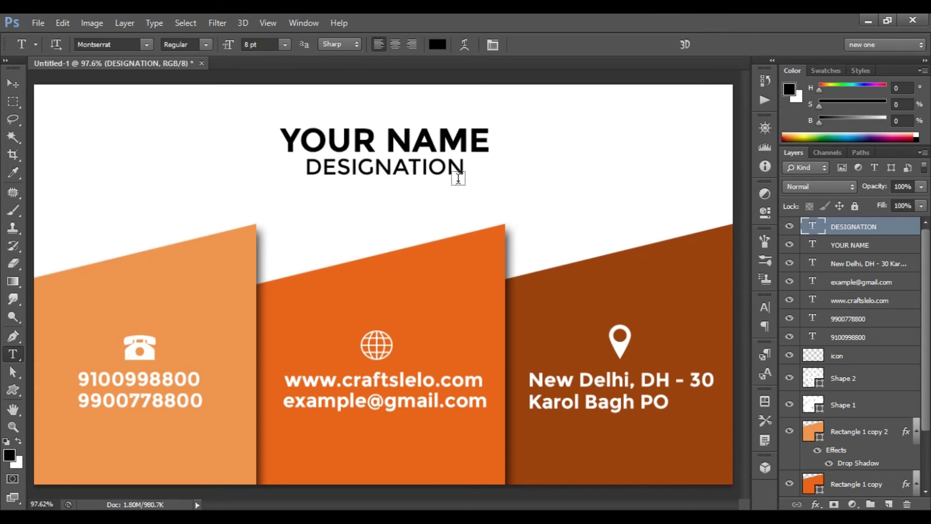
# Create Untitled-2 at 3.5 × 2 inches, 300 ppi, RGB Color, white background.
pyautogui.click(36, 23)
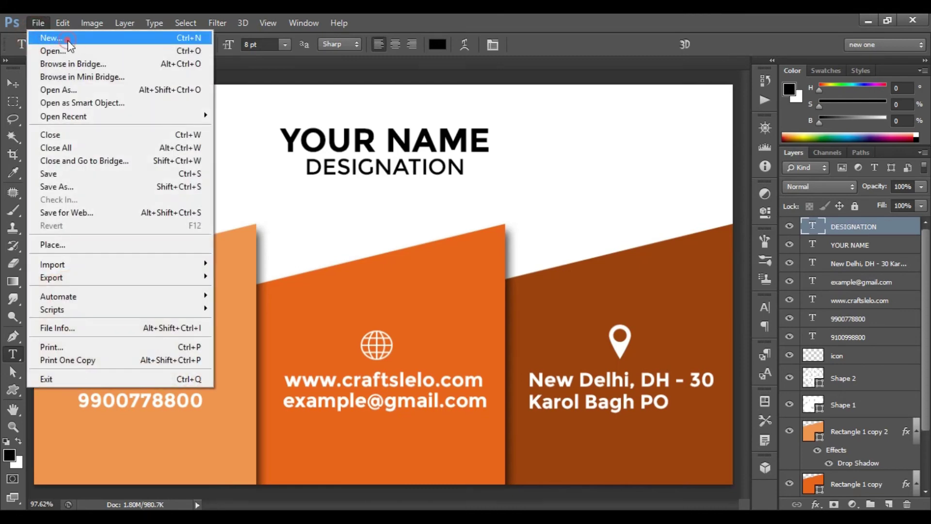
pyautogui.click(67, 39)
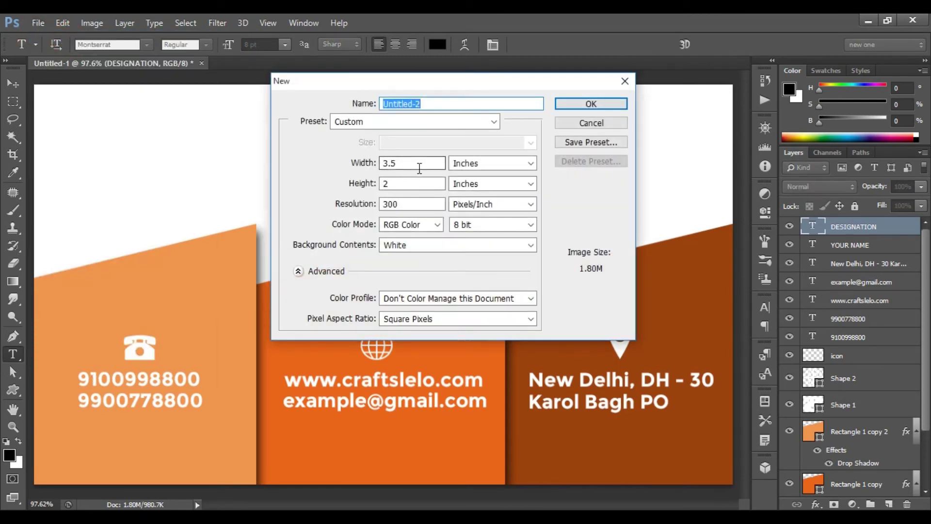
pyautogui.doubleClick(412, 163)
pyautogui.doubleClick(408, 184)
pyautogui.click(489, 165)
pyautogui.click(473, 186)
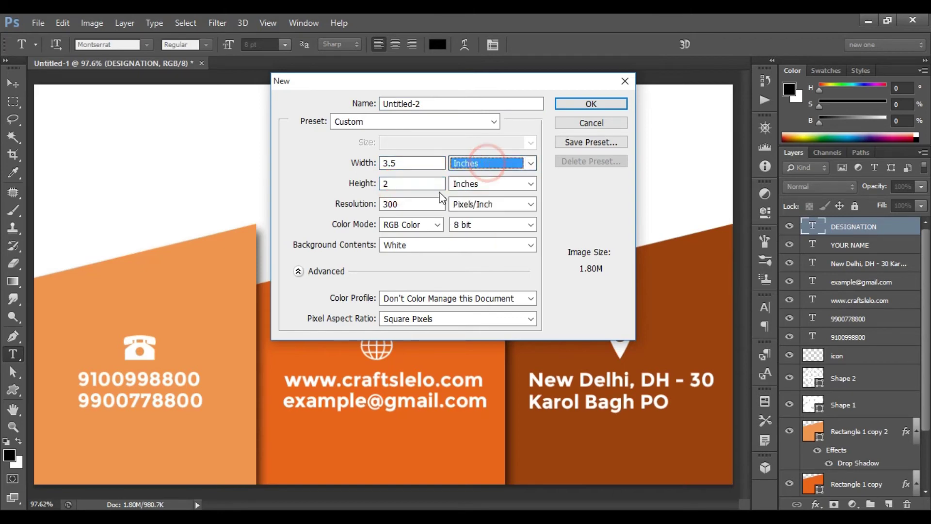
pyautogui.doubleClick(411, 204)
pyautogui.click(426, 224)
pyautogui.click(428, 227)
pyautogui.click(430, 253)
pyautogui.click(430, 252)
pyautogui.click(620, 104)
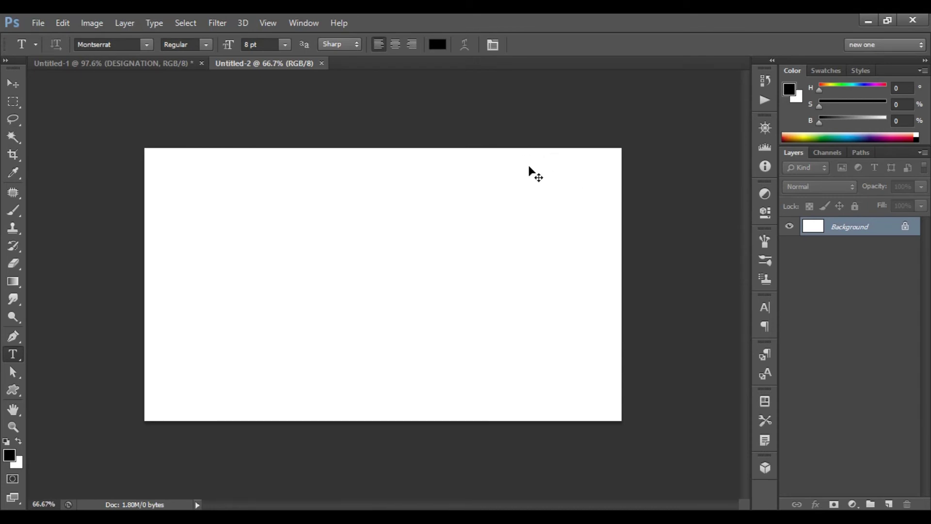
# Fit the canvas to the window and draw a tall rectangle down its left edge.
pyautogui.hotkey('ctrl', '0')
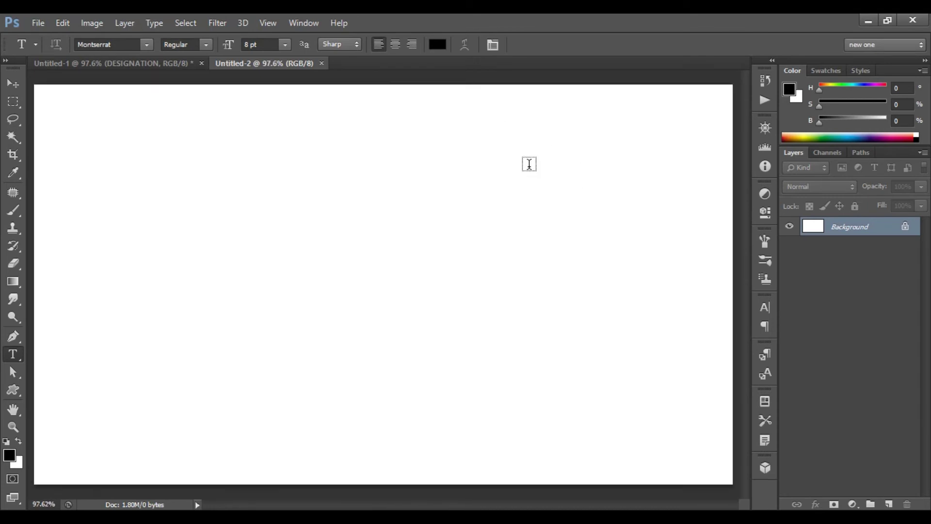
pyautogui.click(10, 391)
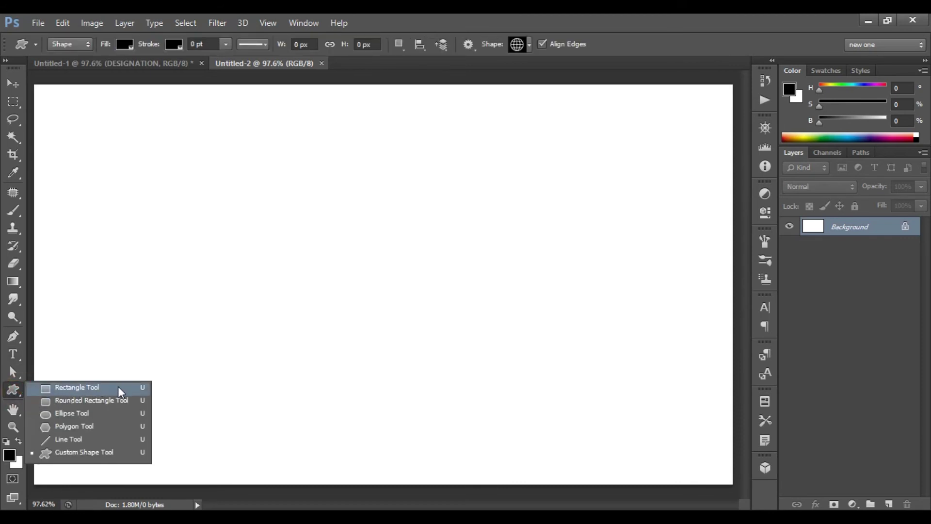
pyautogui.click(110, 388)
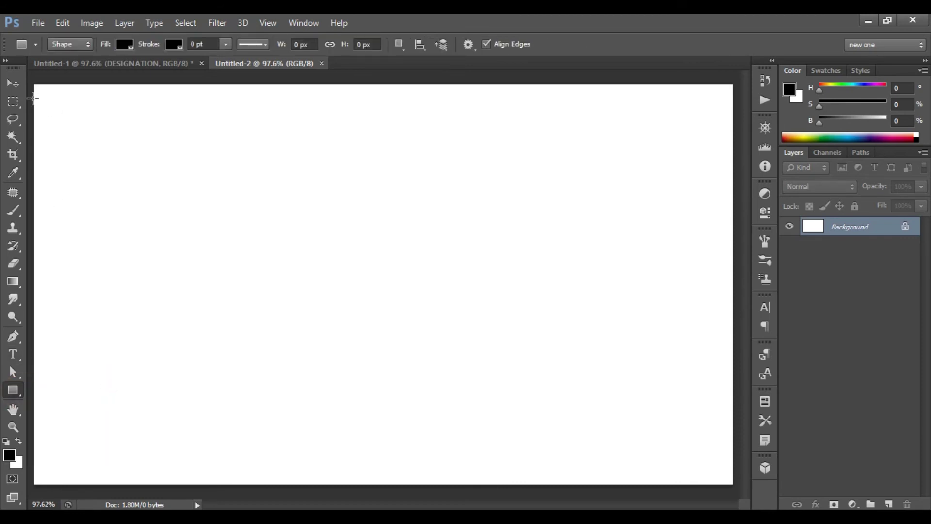
pyautogui.moveTo(35, 85); pyautogui.dragTo(80, 400)
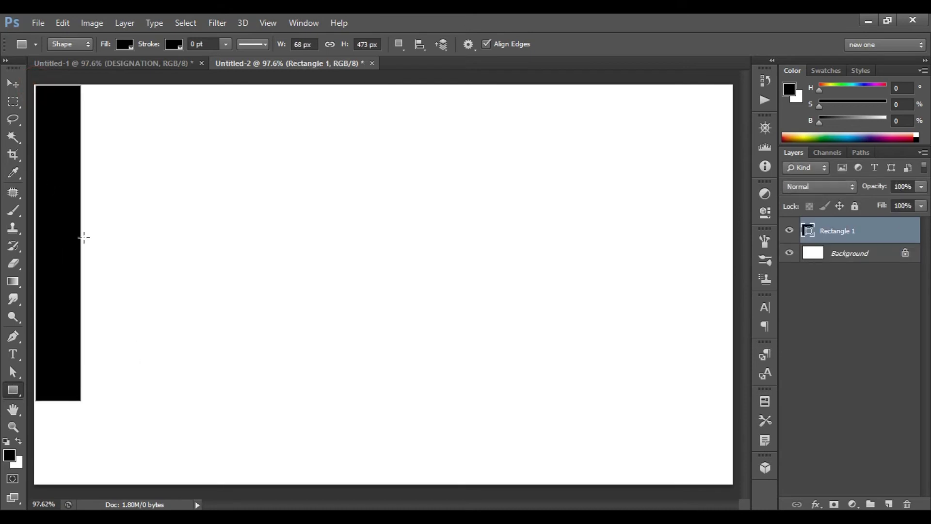
pyautogui.click(124, 46)
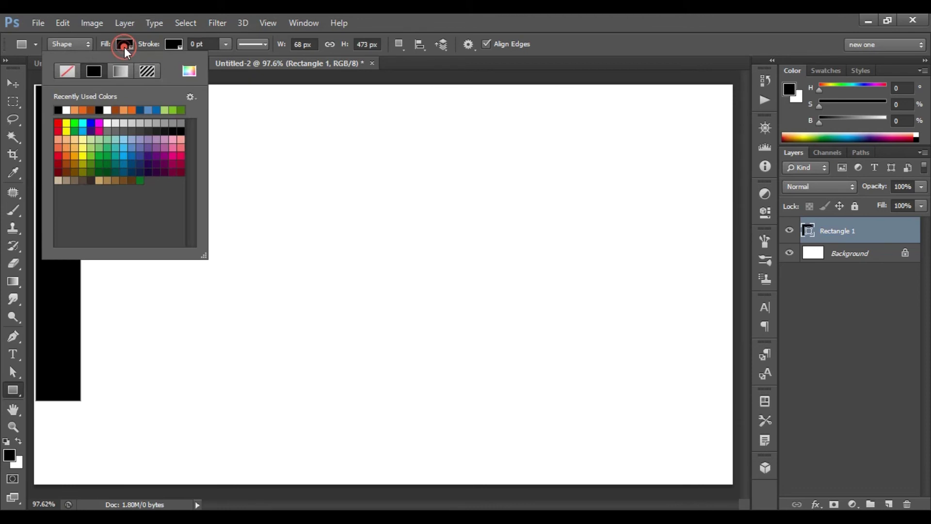
pyautogui.click(190, 73)
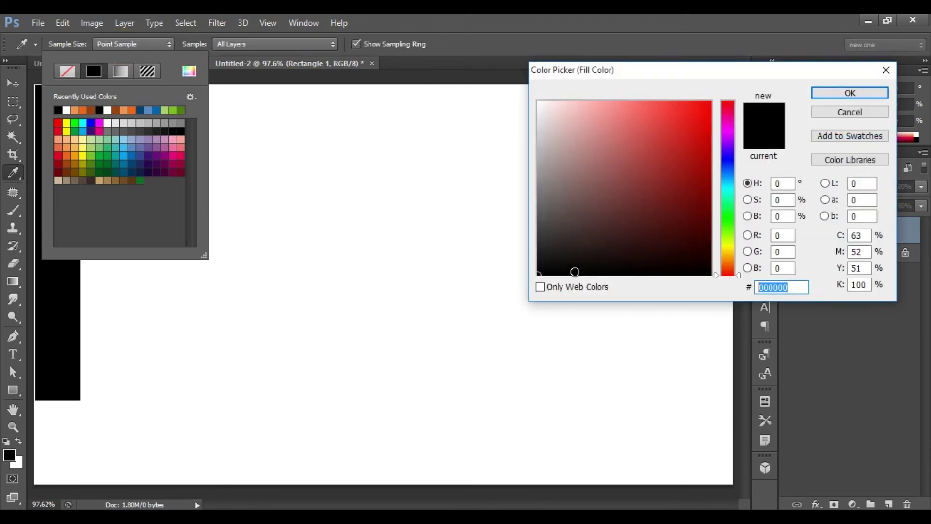
# Fill the left rectangle with brown 9c410f.
pyautogui.write('9')
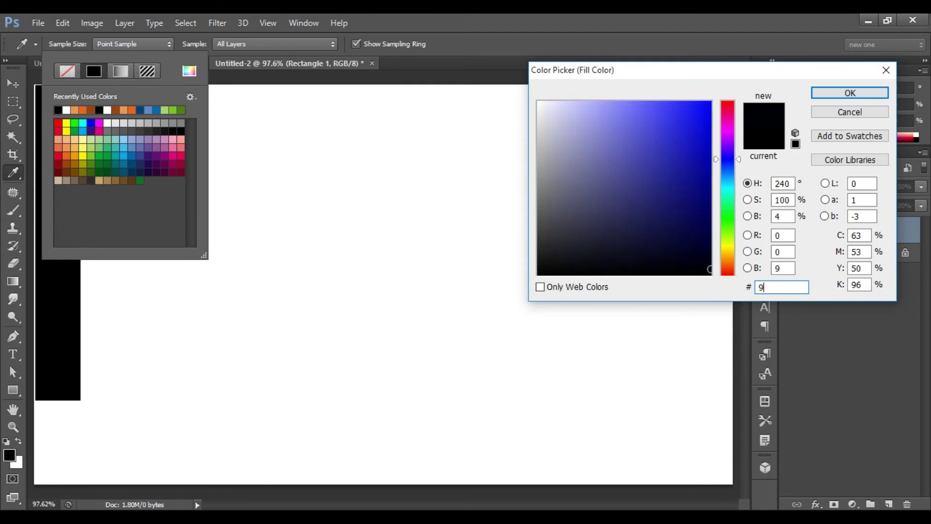
pyautogui.write('c410f')
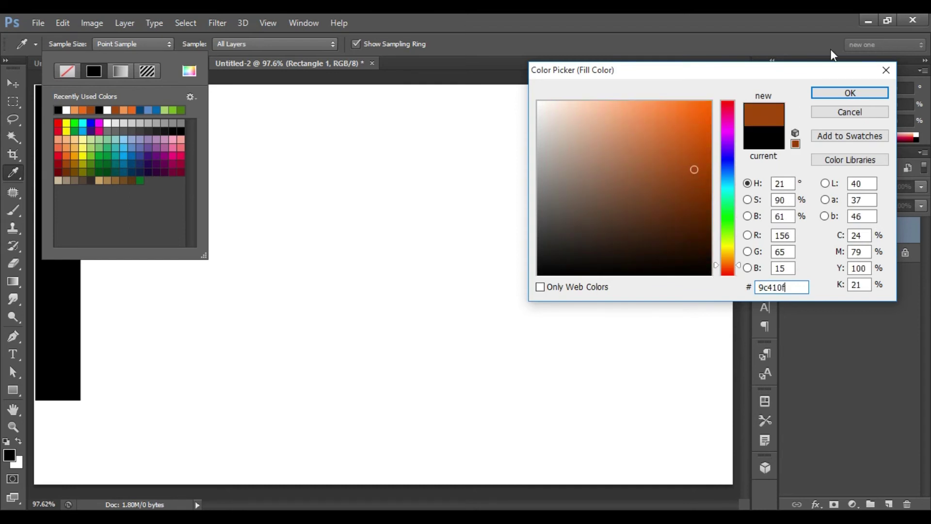
pyautogui.click(837, 95)
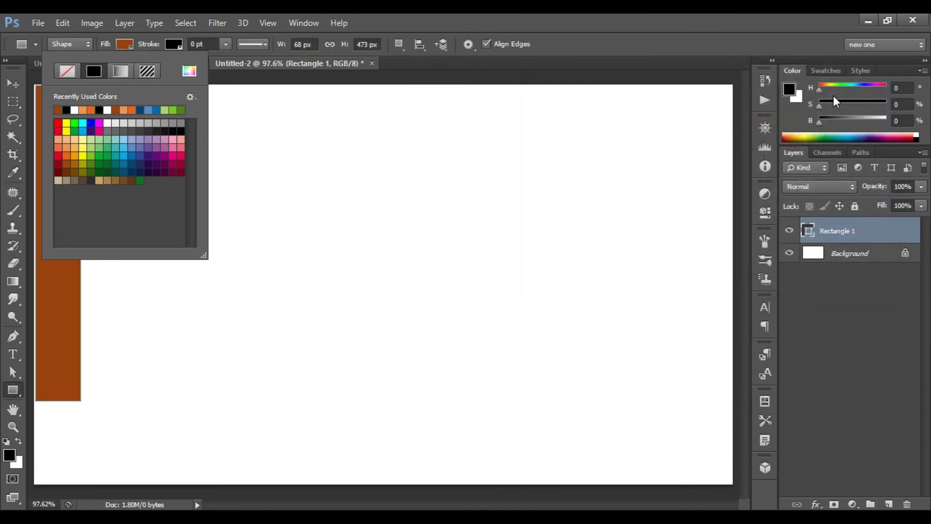
pyautogui.click(833, 95)
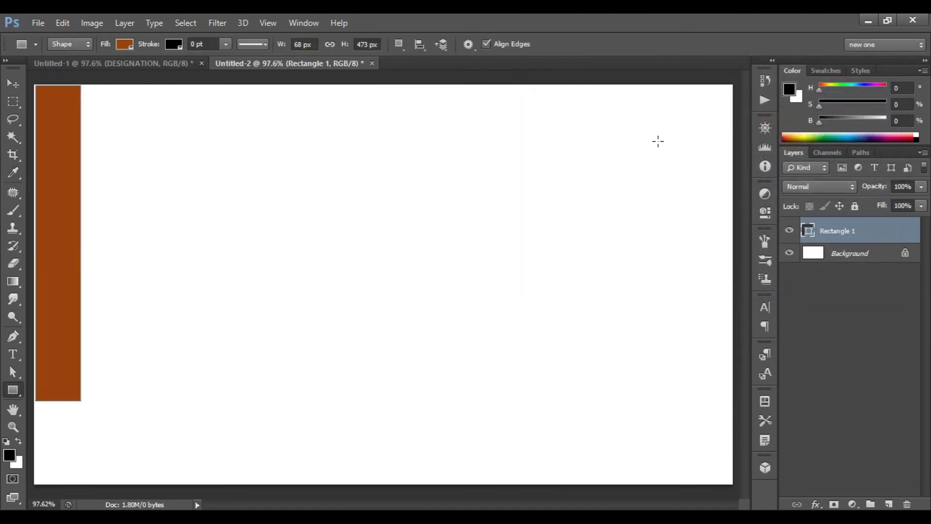
# Move the rectangle into the top-left corner and skew it into a wedge narrowing downward.
pyautogui.hotkey('ctrl', 't')
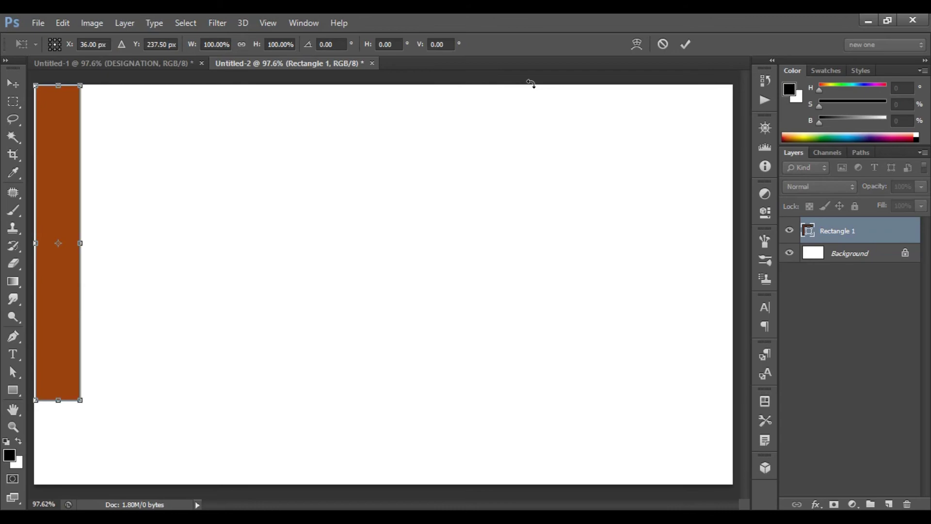
pyautogui.press('Up')
pyautogui.press('Up')
pyautogui.press('Left')
pyautogui.press('Left')
pyautogui.rightClick(56, 198)
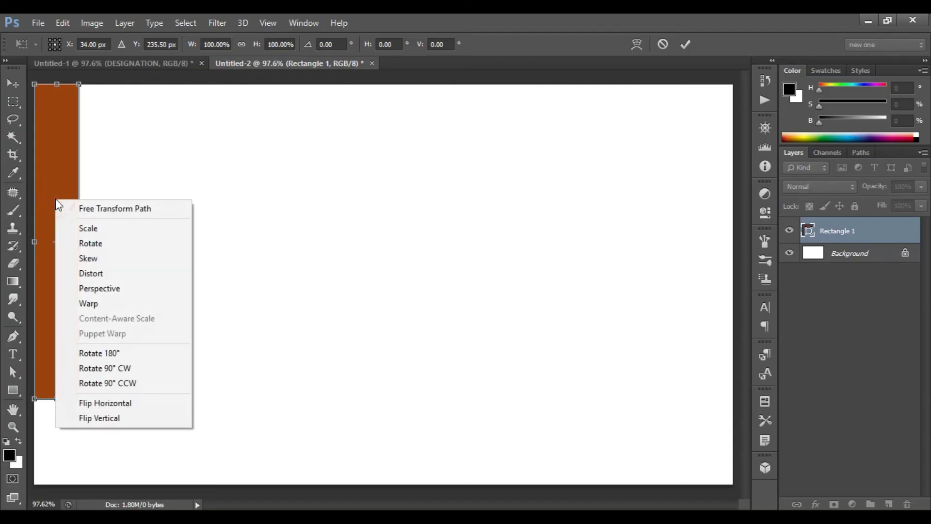
pyautogui.click(112, 263)
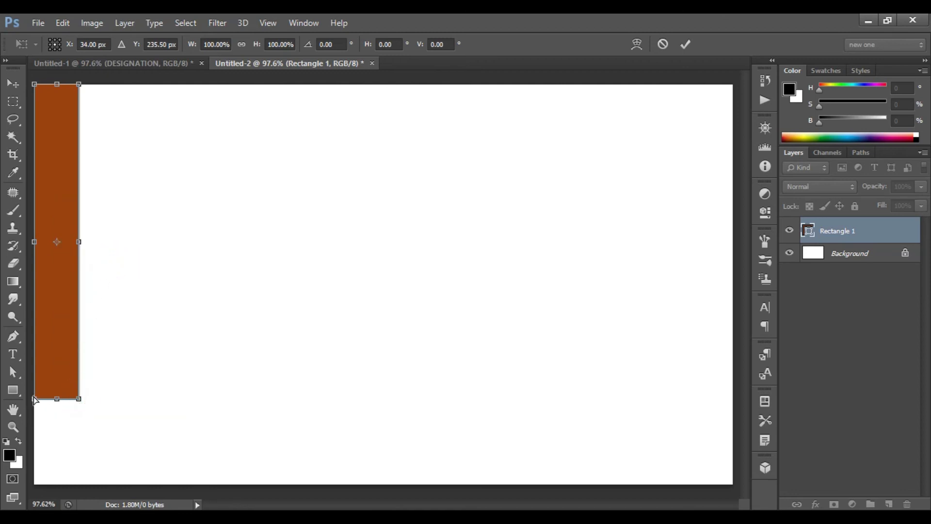
pyautogui.moveTo(35, 402); pyautogui.dragTo(36, 400)
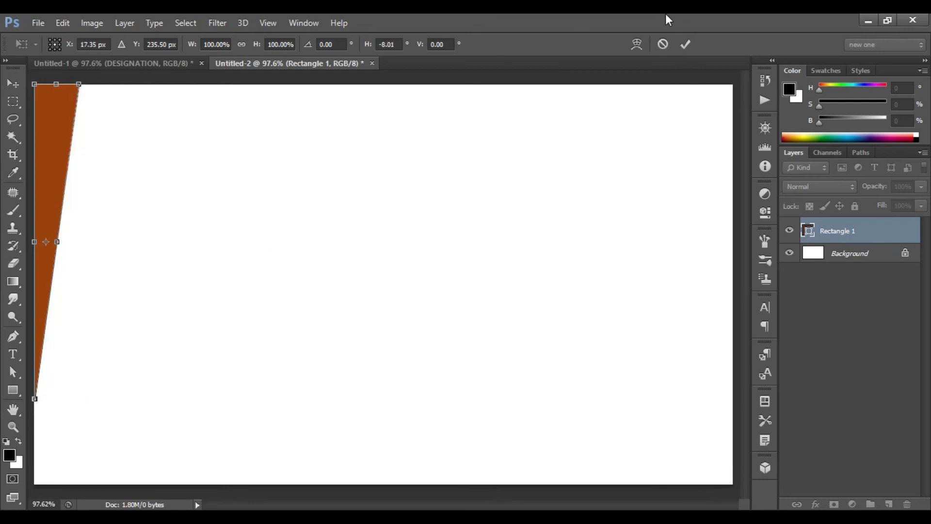
pyautogui.click(684, 42)
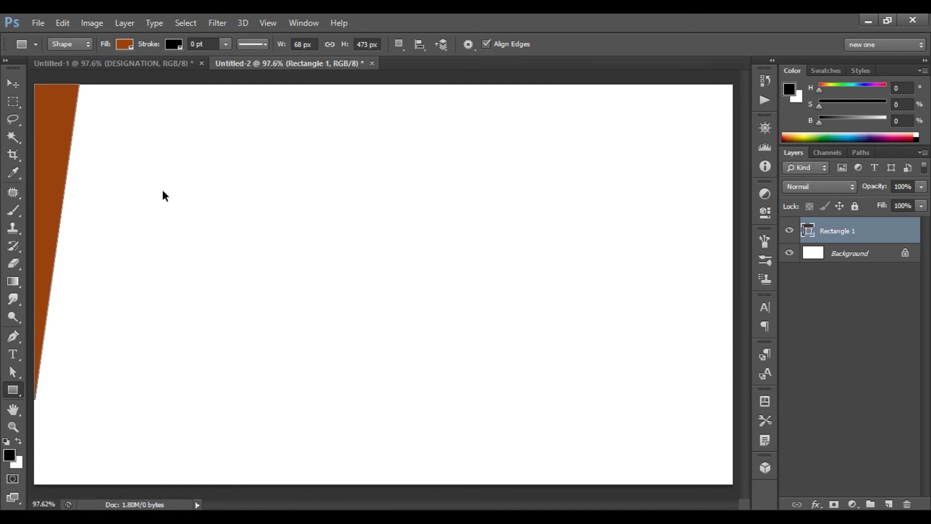
# Duplicate the brown wedge and rotate the copy 180° onto the right edge.
pyautogui.hotkey('ctrl', 'j')
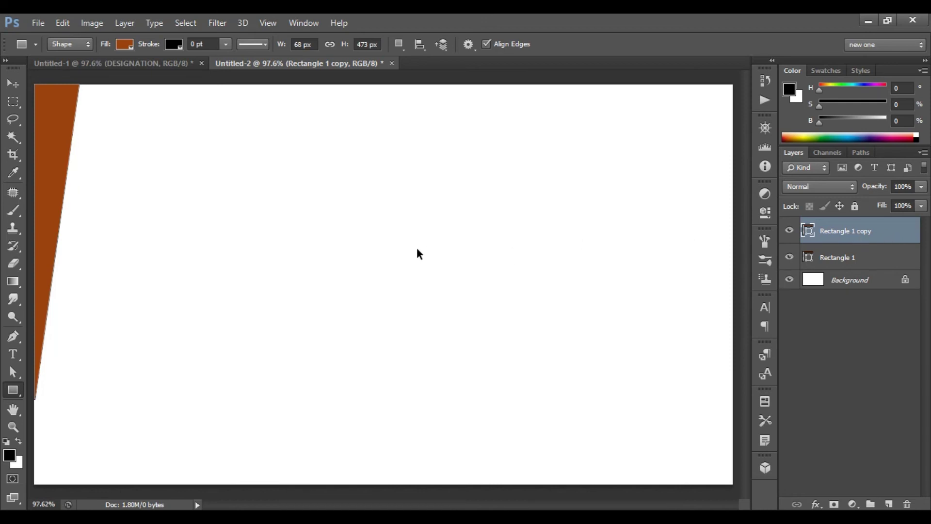
pyautogui.hotkey('ctrl', 't')
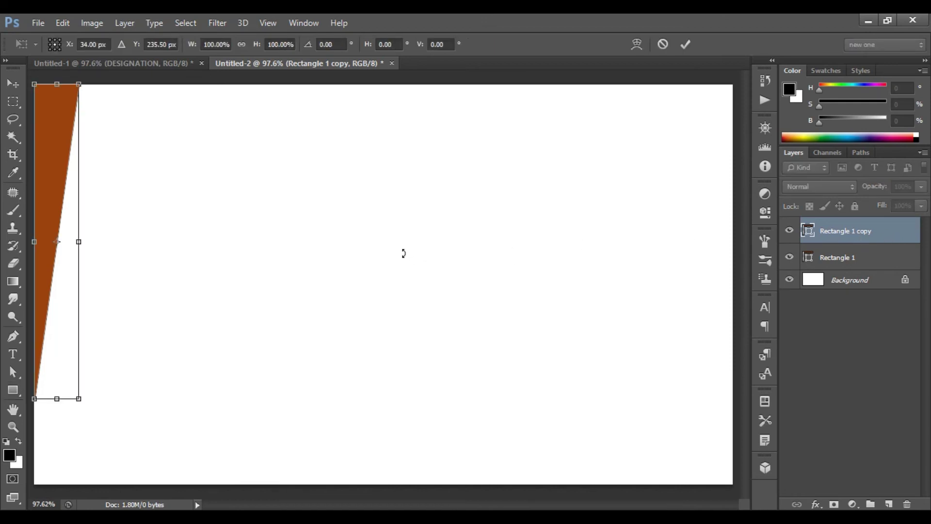
pyautogui.rightClick(57, 278)
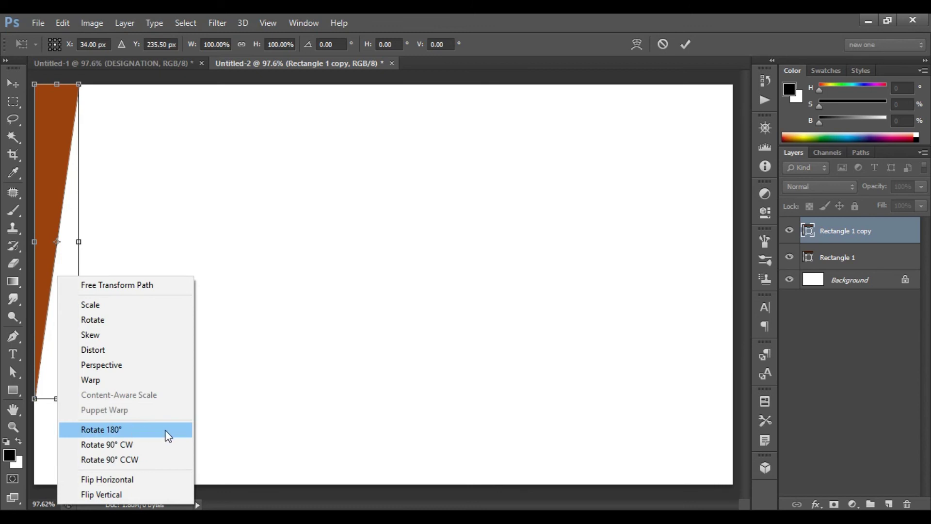
pyautogui.click(143, 431)
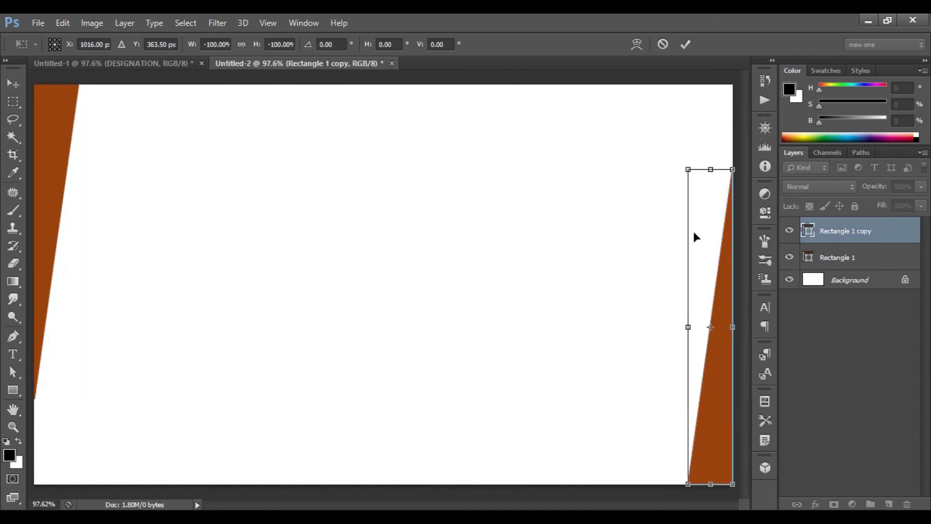
pyautogui.click(691, 42)
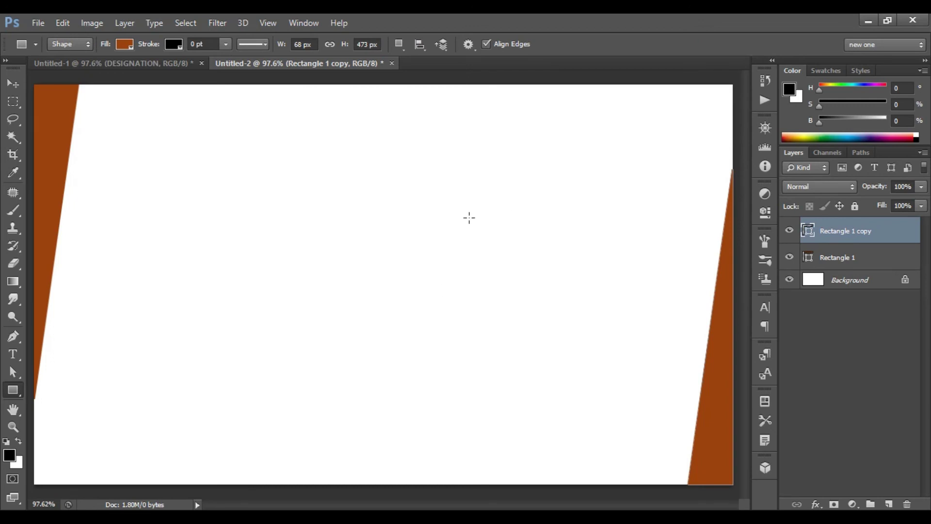
# Switch to the Custom Shape tool and pick the four-diamond shape from the shape library.
pyautogui.rightClick(11, 393)
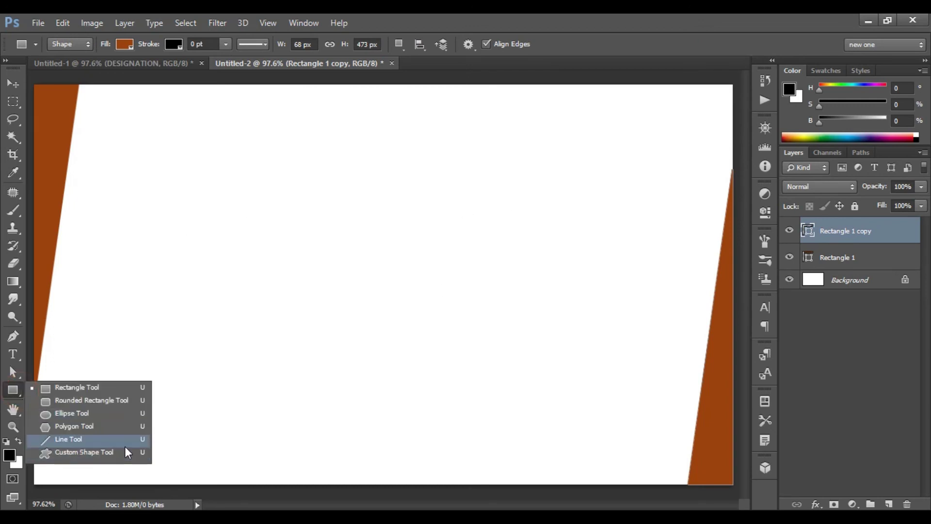
pyautogui.click(107, 452)
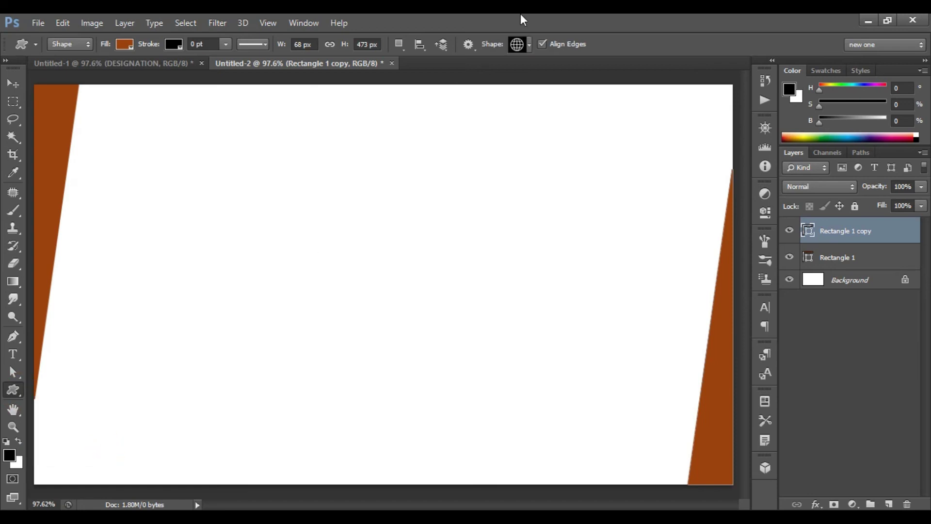
pyautogui.click(530, 44)
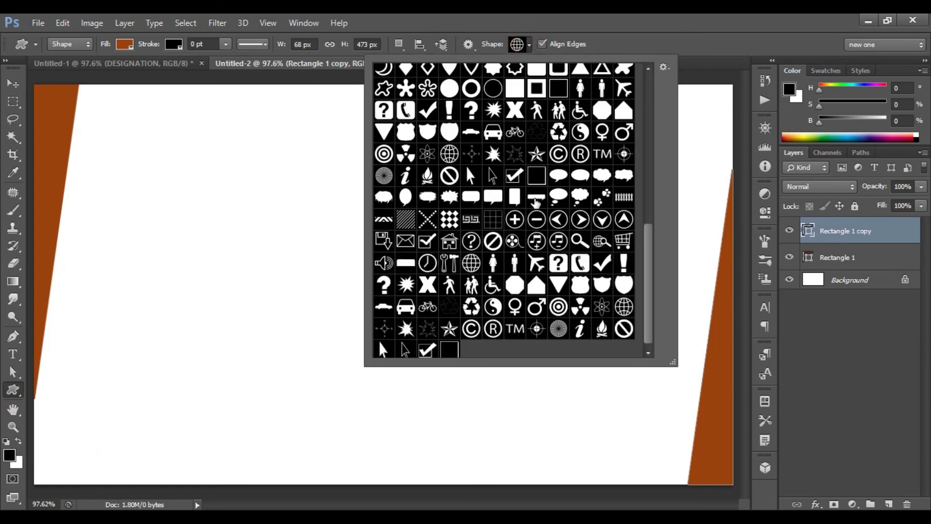
pyautogui.scroll(7, 540, 228)
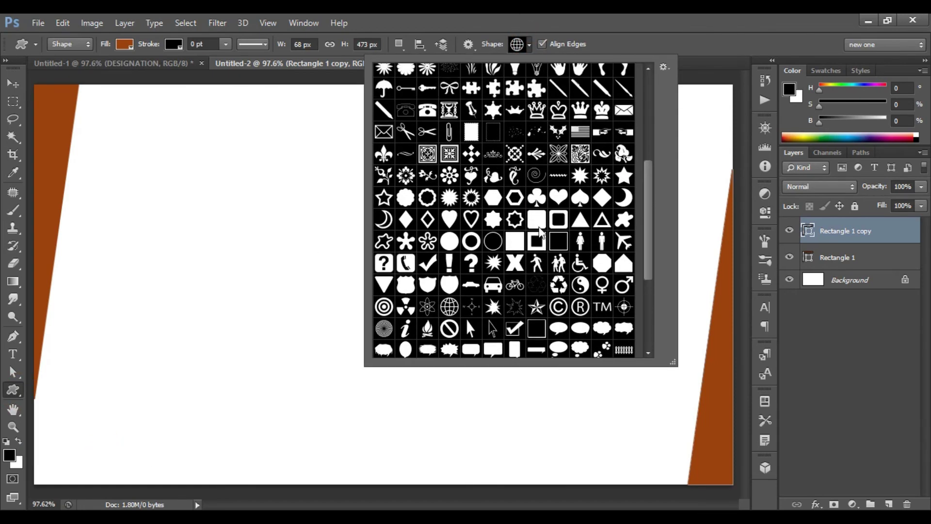
pyautogui.click(471, 154)
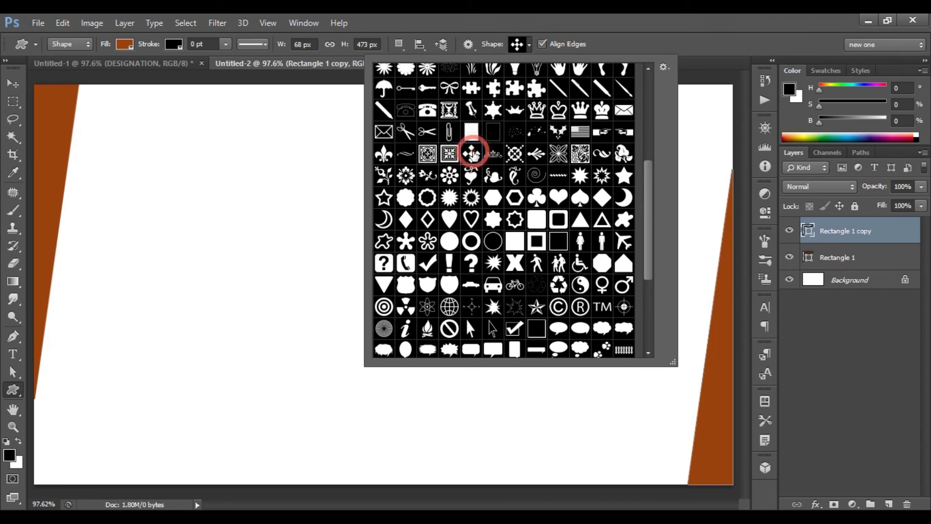
pyautogui.doubleClick(471, 154)
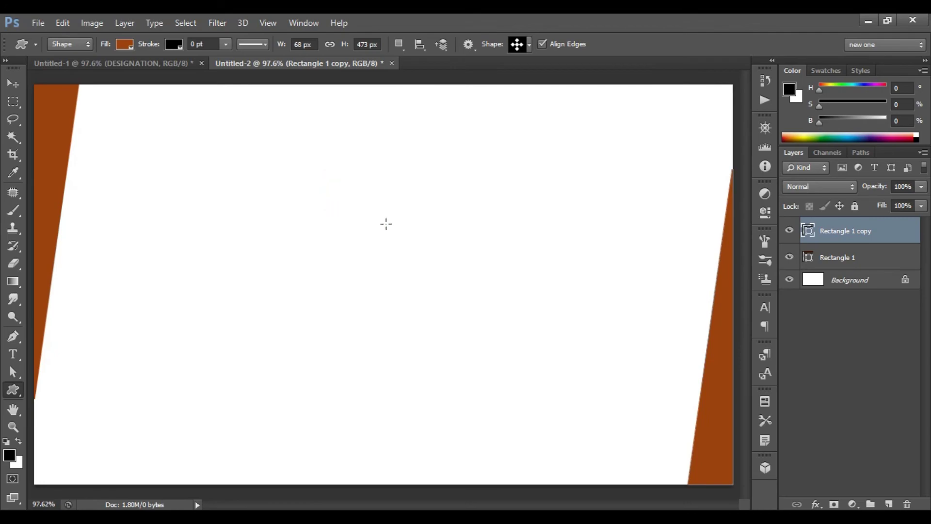
# Draw the four-diamond logo near the card centre and nudge it slightly right and down.
pyautogui.moveTo(422, 253); pyautogui.dragTo(445, 291)
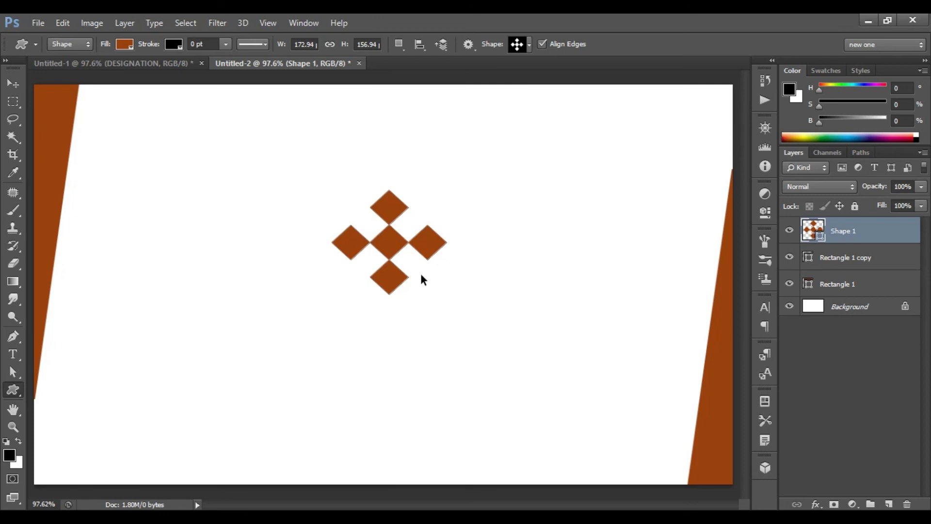
pyautogui.hotkey('ctrl', 't')
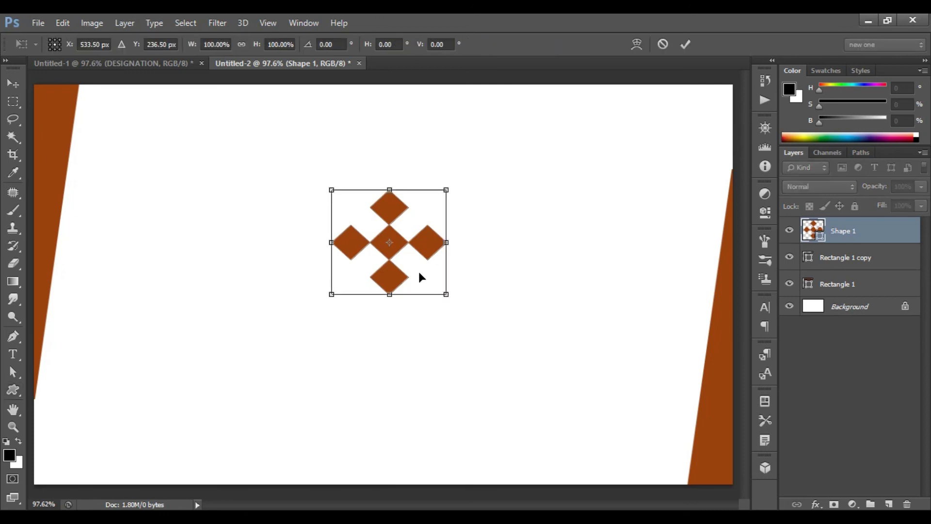
pyautogui.press('Right')
pyautogui.press('Right')
pyautogui.press('Right')
pyautogui.press('Right')
pyautogui.press('Right')
pyautogui.press('Right')
pyautogui.press('Down')
pyautogui.press('Down')
pyautogui.press('Down')
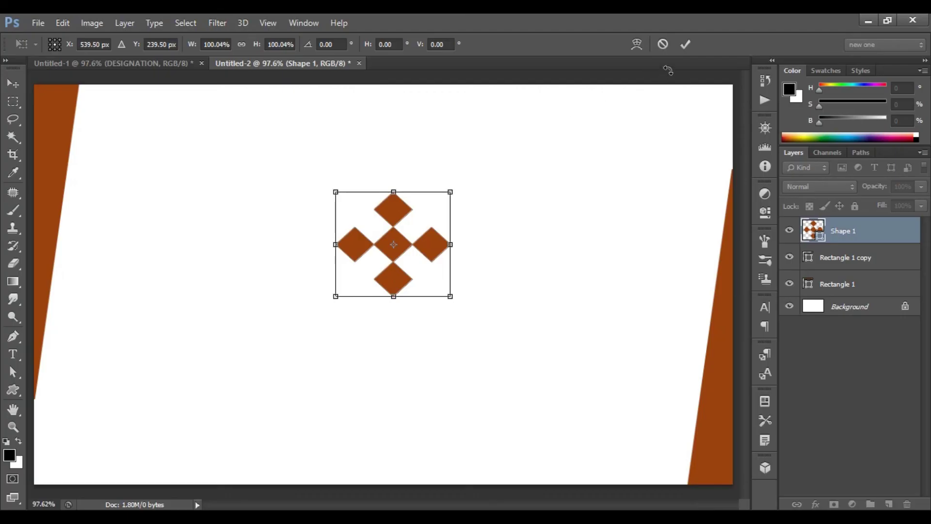
pyautogui.click(685, 43)
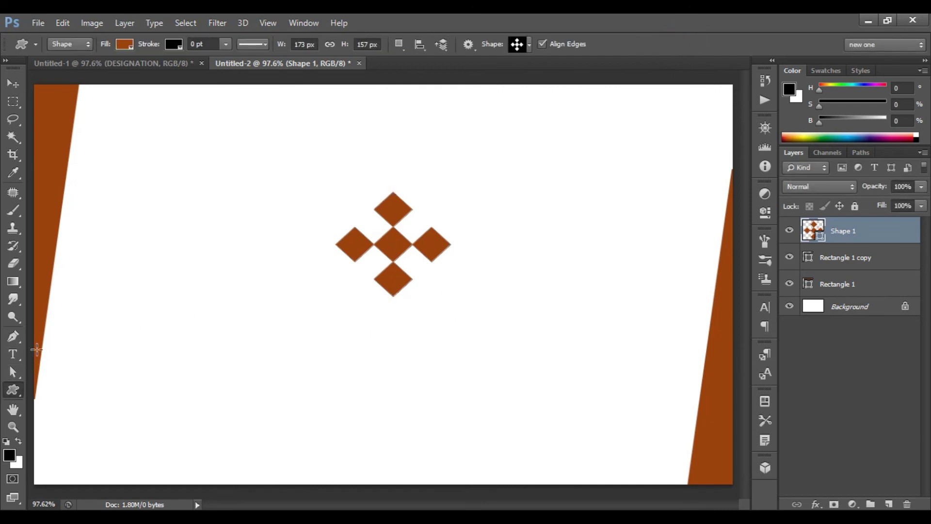
# Add 'COMPANY NAME' text below the logo in Montserrat 12 pt Bold.
pyautogui.click(13, 354)
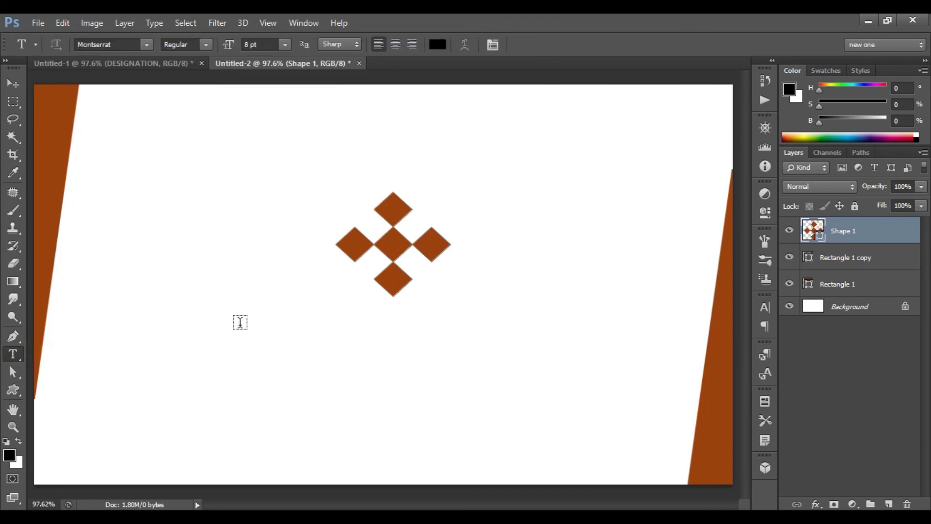
pyautogui.click(262, 322)
pyautogui.write('COMPANY NAME')
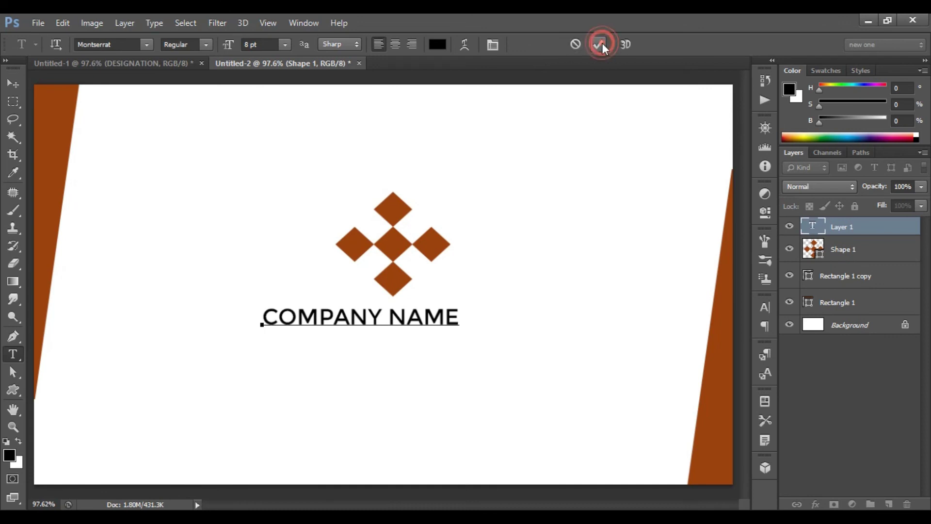
pyautogui.click(600, 44)
pyautogui.click(284, 44)
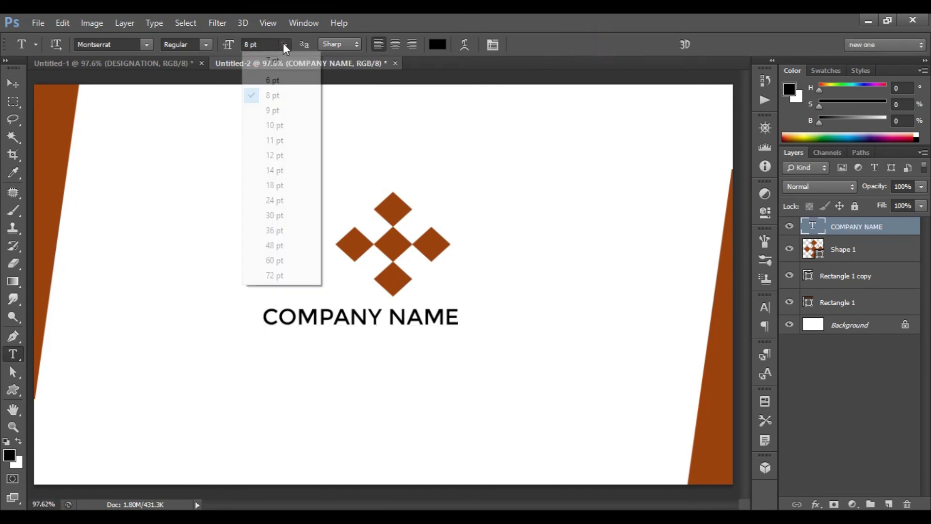
pyautogui.click(284, 155)
pyautogui.click(205, 44)
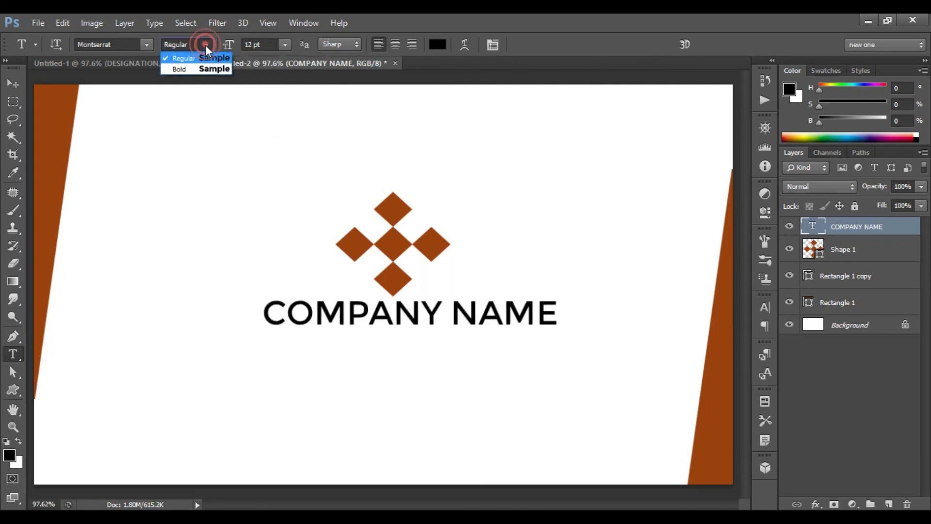
pyautogui.click(189, 68)
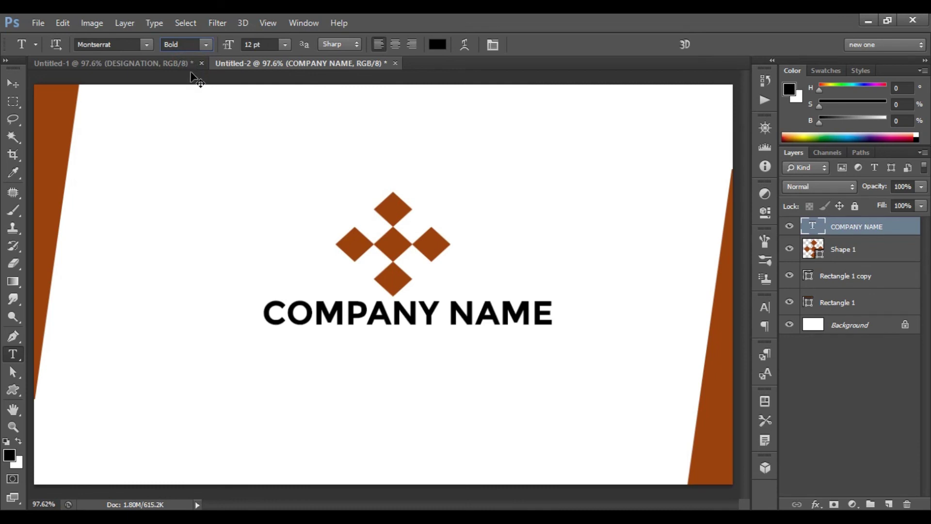
# Centre the COMPANY NAME text beneath the logo.
pyautogui.hotkey('ctrl', 't')
pyautogui.press('Left')
pyautogui.press('Left')
pyautogui.press('Left')
pyautogui.press('Left')
pyautogui.press('Left')
pyautogui.moveTo(339, 315); pyautogui.dragTo(328, 317)
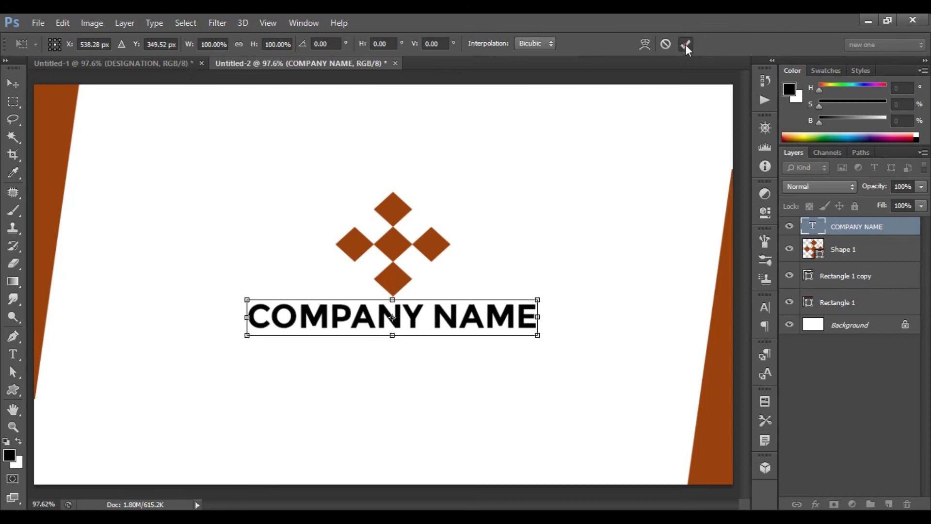
pyautogui.click(685, 45)
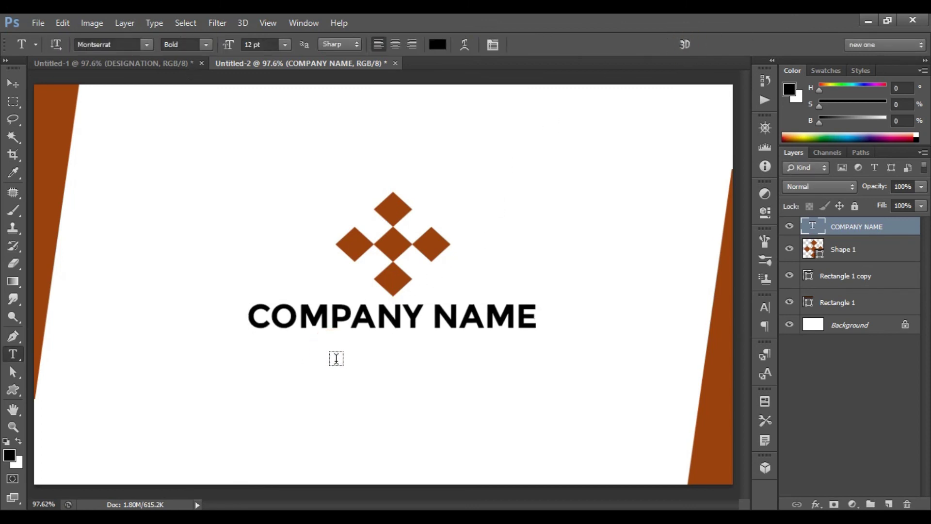
# Add 'TAGLINE HERE' below the company name in 8 pt Regular weight.
pyautogui.click(330, 350)
pyautogui.write('TAGLINE HERE')
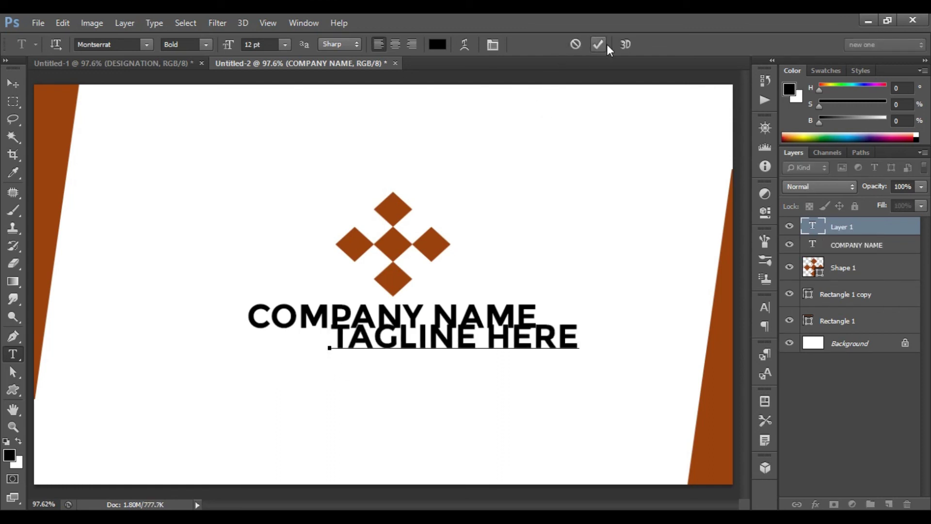
pyautogui.click(600, 44)
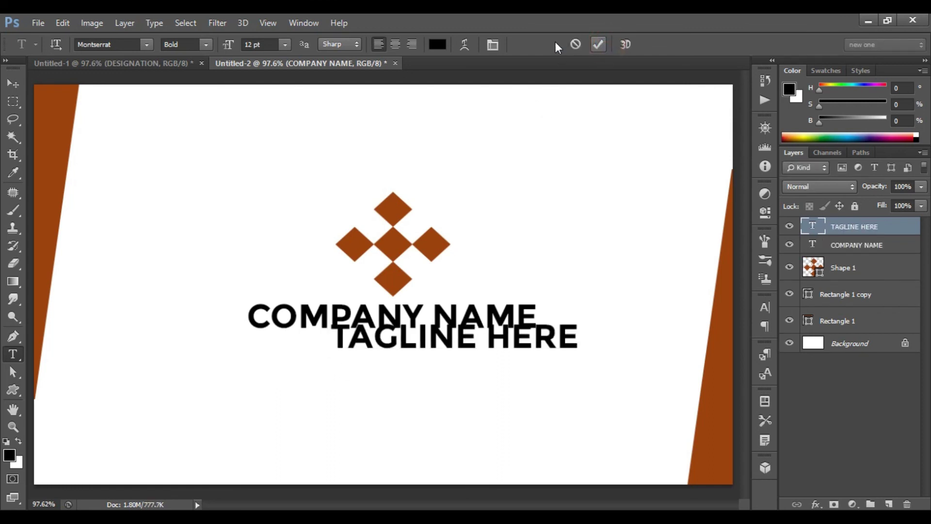
pyautogui.click(285, 45)
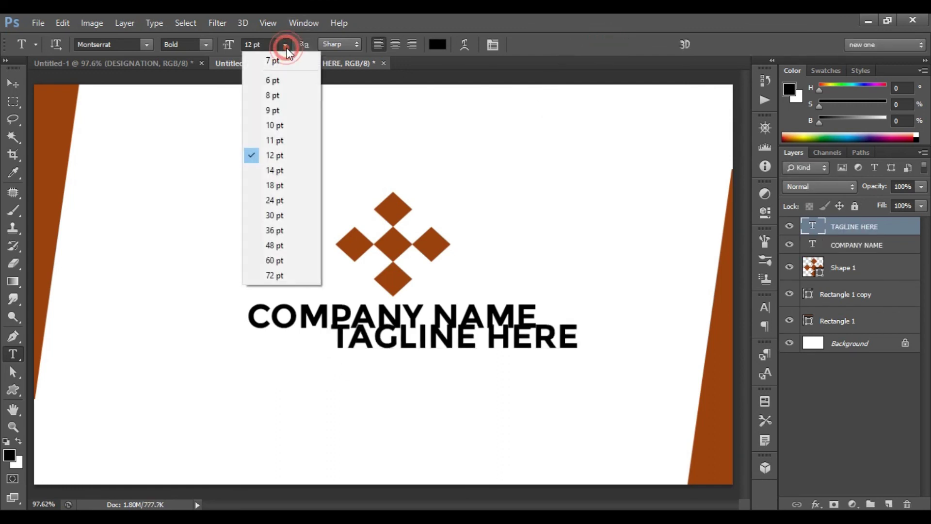
pyautogui.click(290, 95)
pyautogui.click(198, 47)
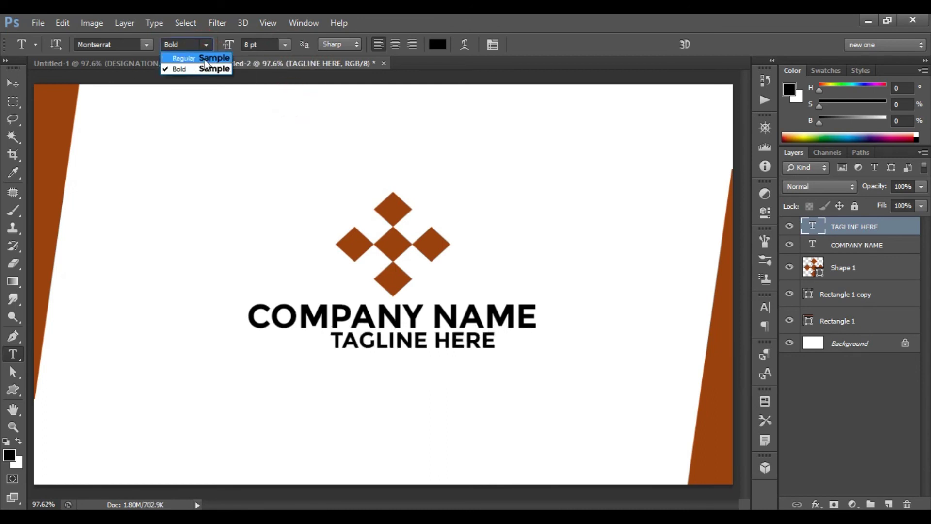
pyautogui.click(203, 59)
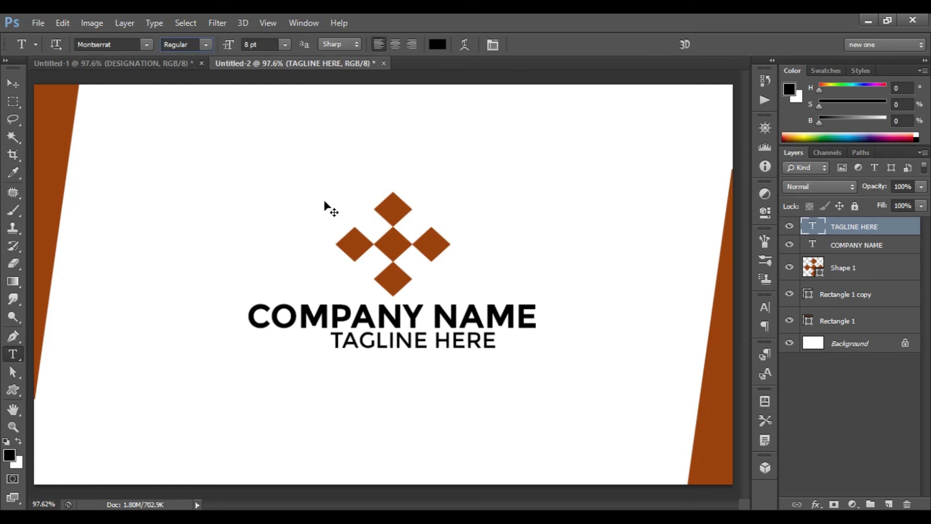
# Nudge the tagline left and down to centre it under the company name.
pyautogui.hotkey('ctrl', 't')
pyautogui.press('Left')
pyautogui.press('Left')
pyautogui.press('Left')
pyautogui.press('Left')
pyautogui.press('Left')
pyautogui.press('Left')
pyautogui.press('Left')
pyautogui.press('Left')
pyautogui.press('Left')
pyautogui.press('Left')
pyautogui.press('Left')
pyautogui.press('Left')
pyautogui.press('Left')
pyautogui.press('Left')
pyautogui.press('Left')
pyautogui.press('Left')
pyautogui.press('Left')
pyautogui.press('Left')
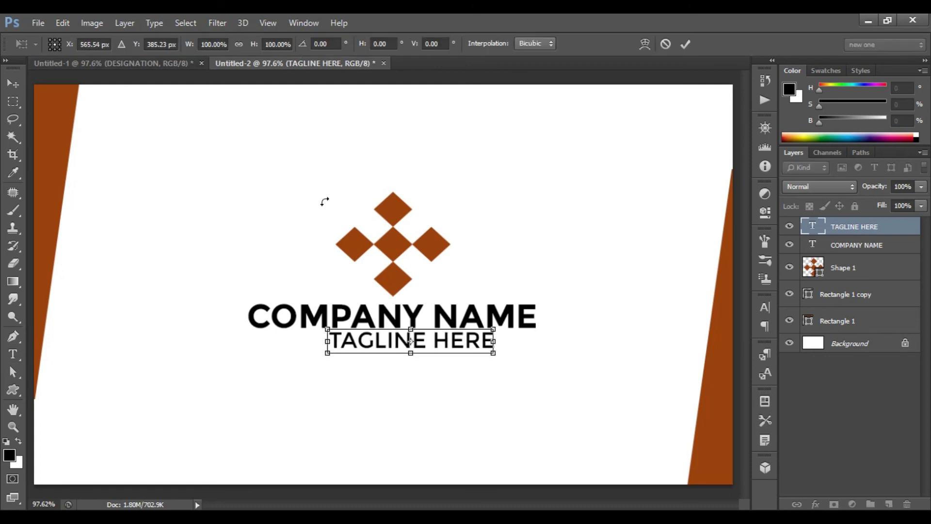
pyautogui.press('Down')
pyautogui.press('Down')
pyautogui.press('Down')
pyautogui.press('Down')
pyautogui.press('Down')
pyautogui.press('Left')
pyautogui.press('Left')
pyautogui.press('Left')
pyautogui.press('Left')
pyautogui.press('Left')
pyautogui.press('Left')
pyautogui.press('Down')
pyautogui.press('Down')
pyautogui.press('Down')
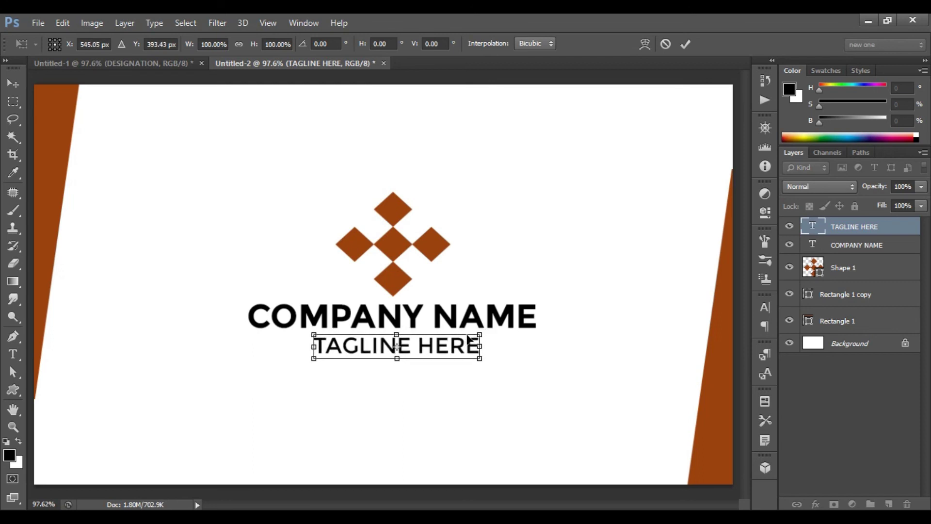
pyautogui.click(684, 47)
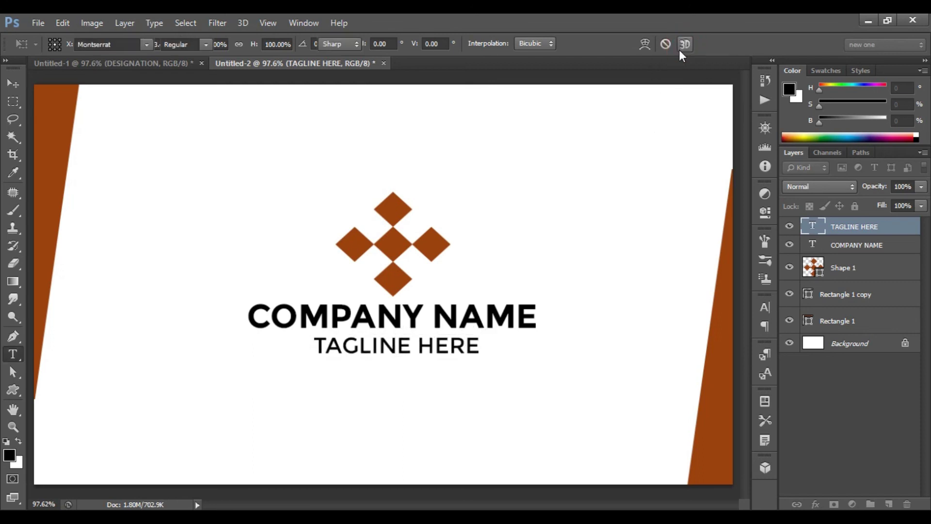
# Move the logo and both text layers together slightly down.
pyautogui.keyDown('shift'); pyautogui.click(870, 274); pyautogui.keyUp('shift')
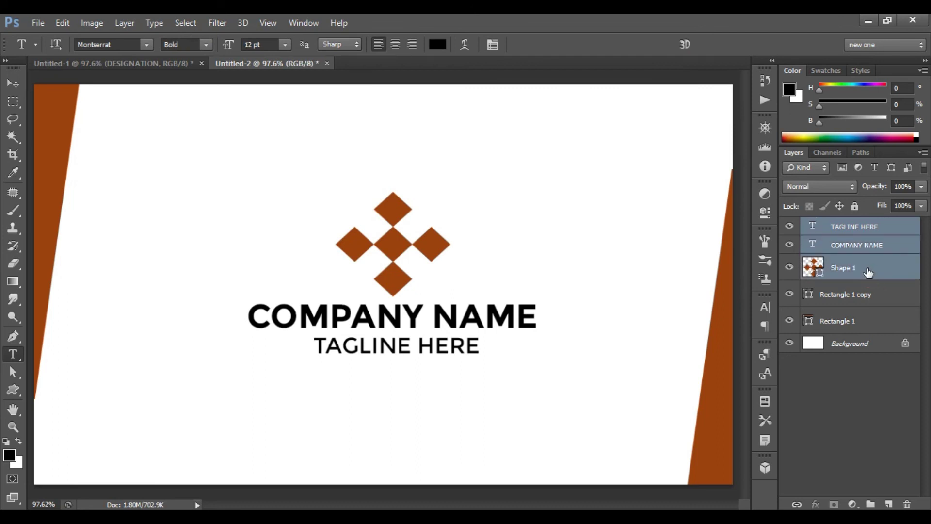
pyautogui.hotkey('ctrl', 't')
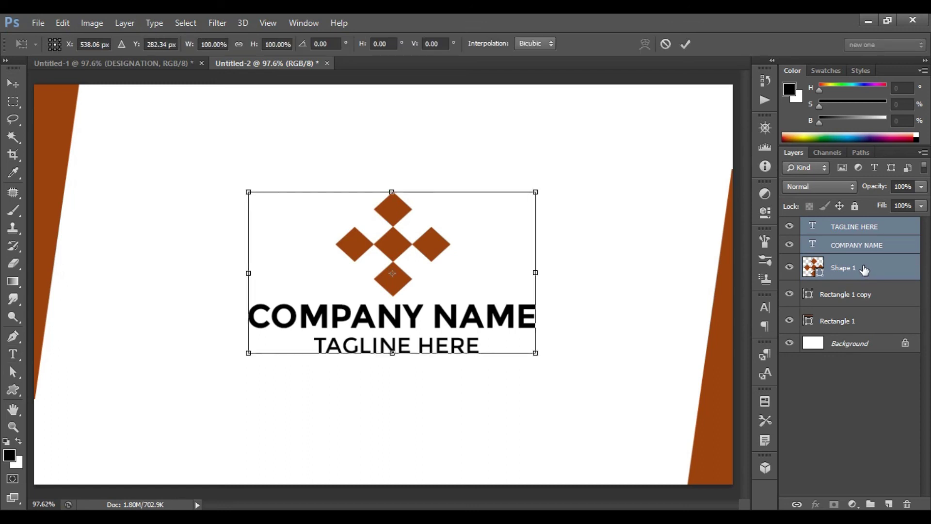
pyautogui.press('Down')
pyautogui.press('Down')
pyautogui.press('Down')
pyautogui.click(685, 44)
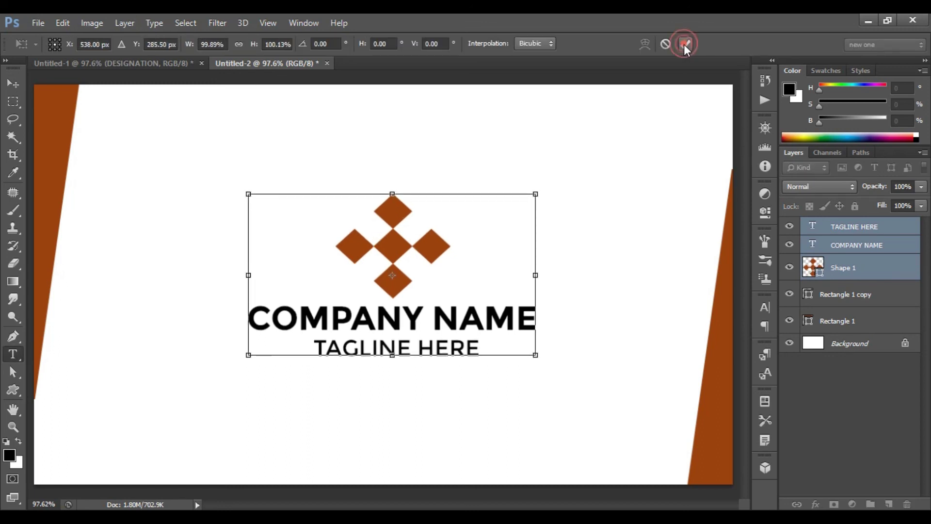